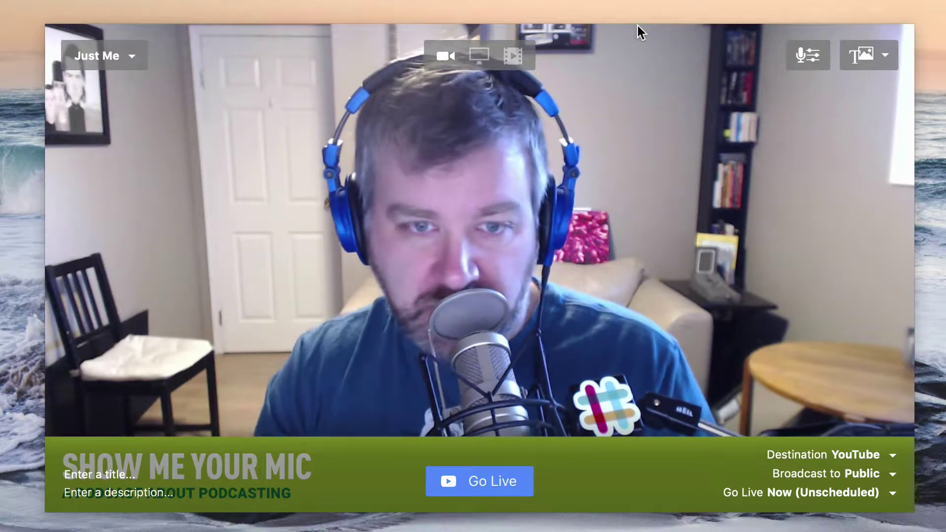
Change the broadcast destination from YouTube streaming to Record Only
key(super+Tab)
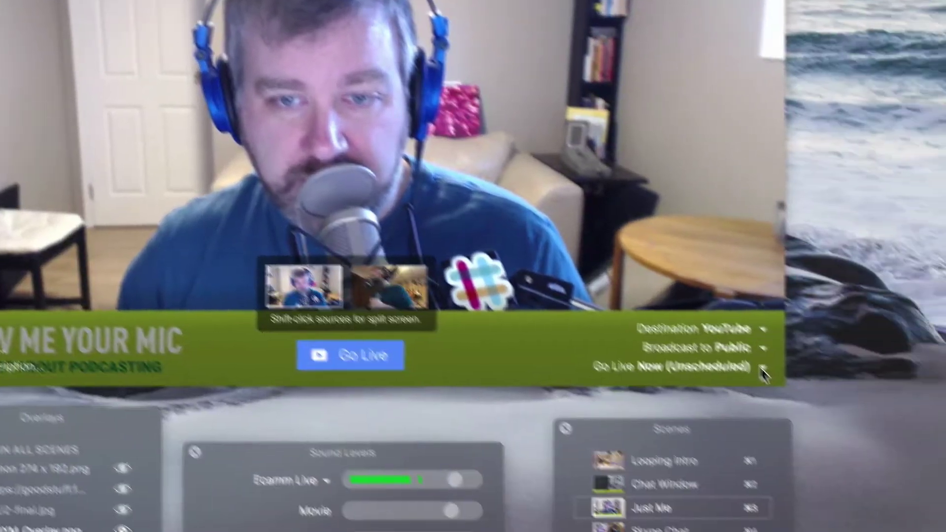
click(891, 493)
click(888, 494)
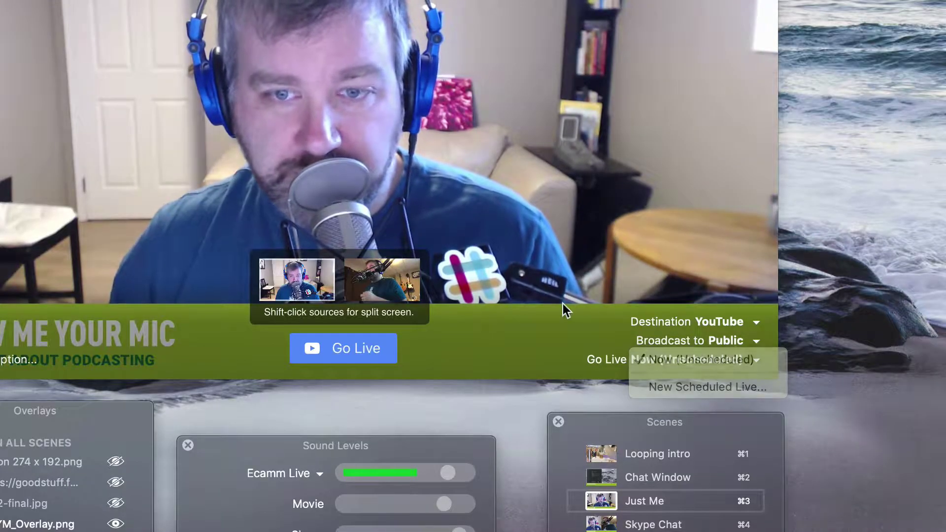
click(734, 321)
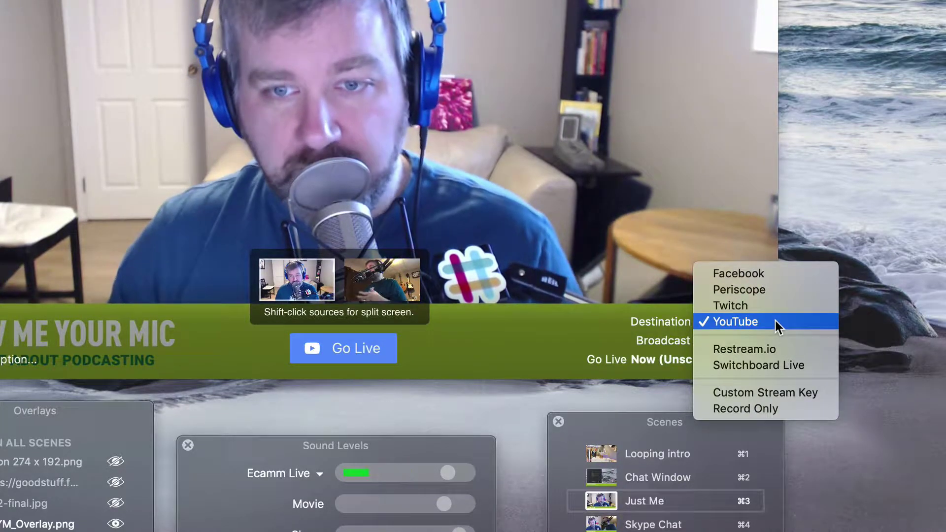
click(774, 408)
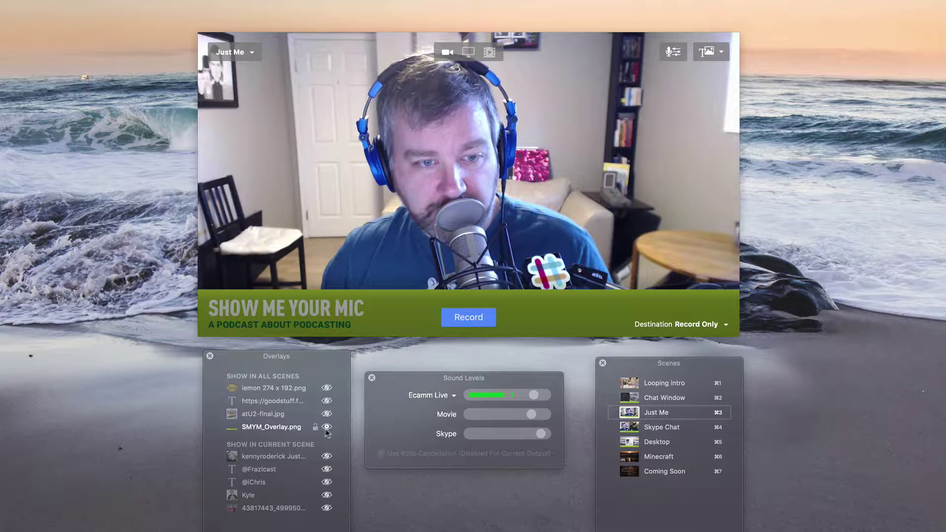
click(327, 427)
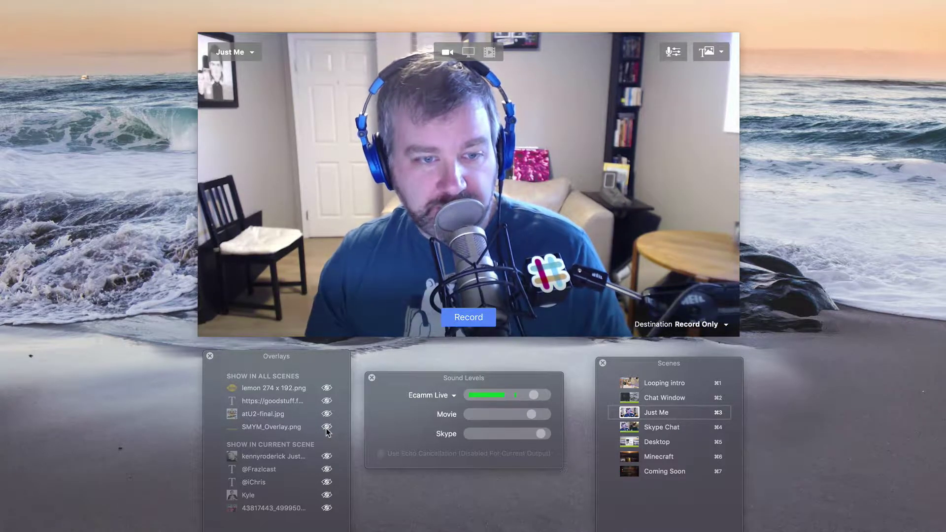
click(327, 427)
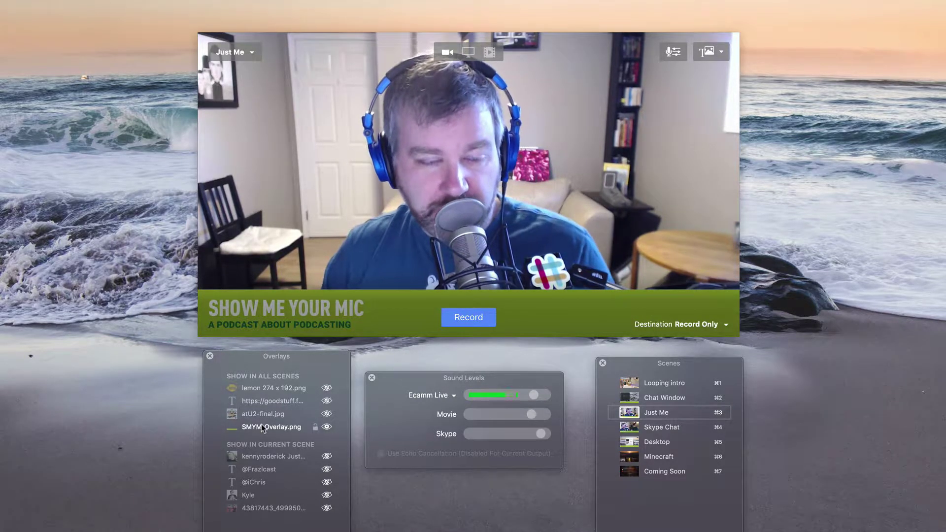
click(326, 456)
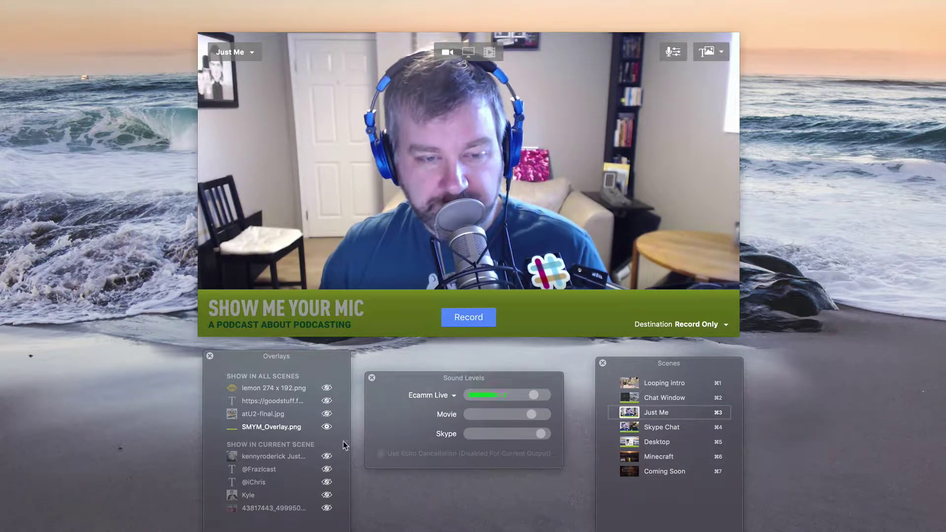
click(326, 484)
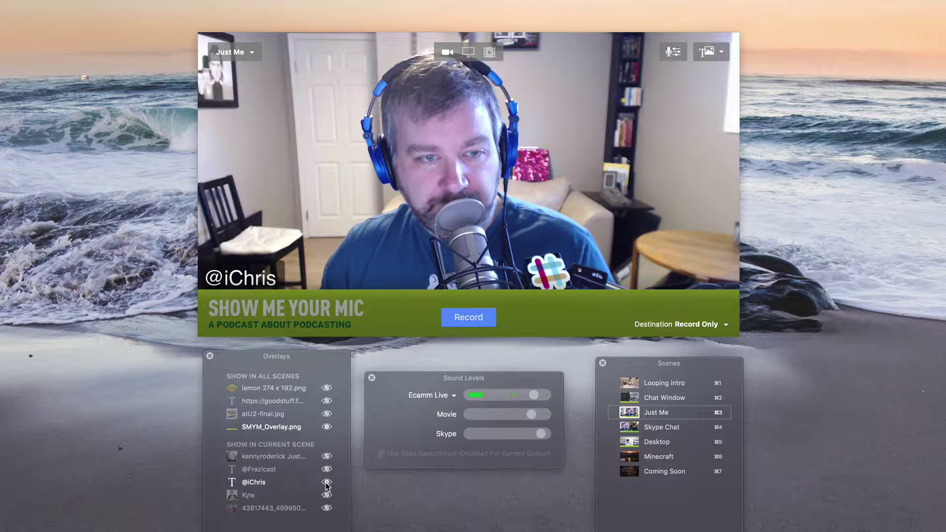
click(326, 495)
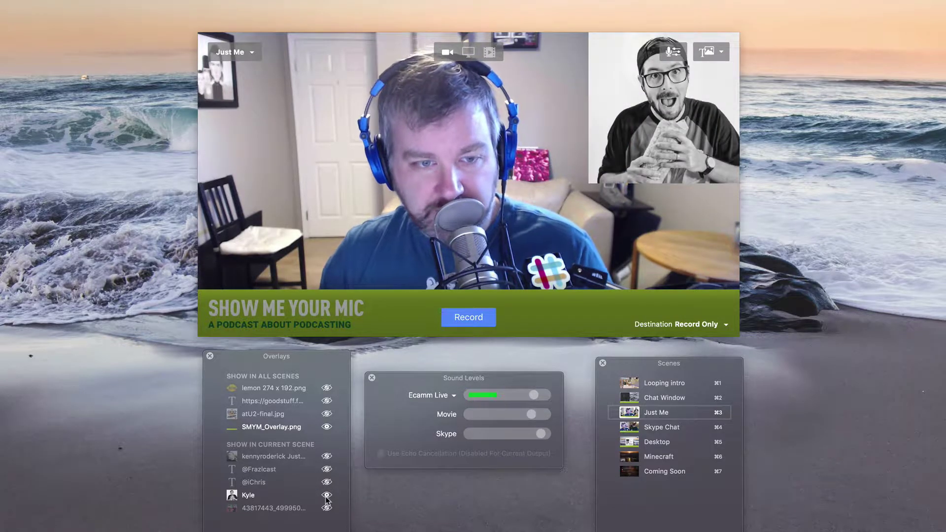
click(326, 498)
click(326, 509)
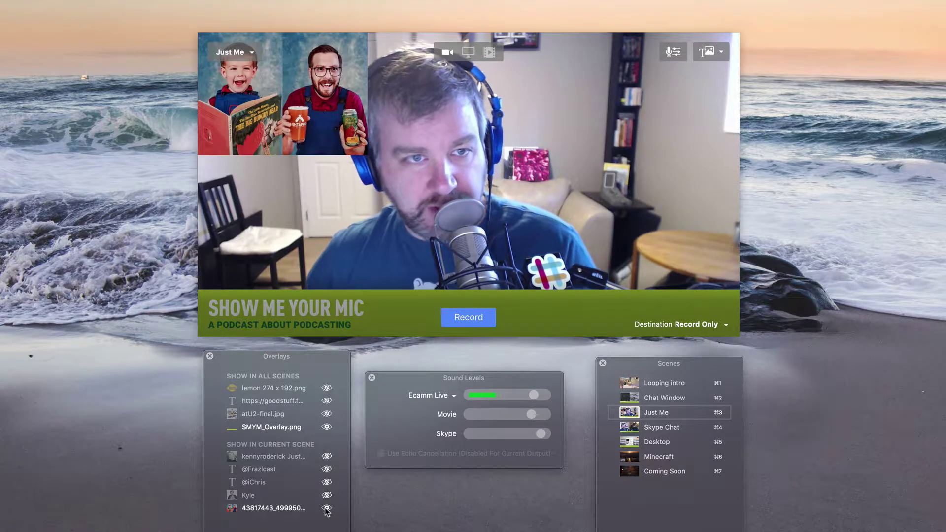
click(326, 509)
Turn on the lemon 274 x 192.png logo at bottom left; leave URL and atU2-final.jpg overlays hidden
click(327, 388)
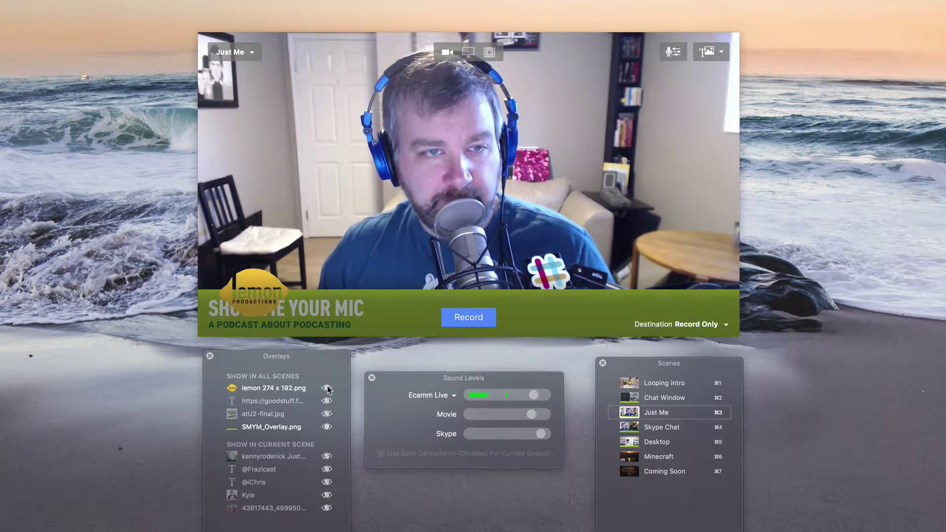
mouse_move(256, 273)
mouse_down()
mouse_move(257, 186)
mouse_move(253, 271)
mouse_up()
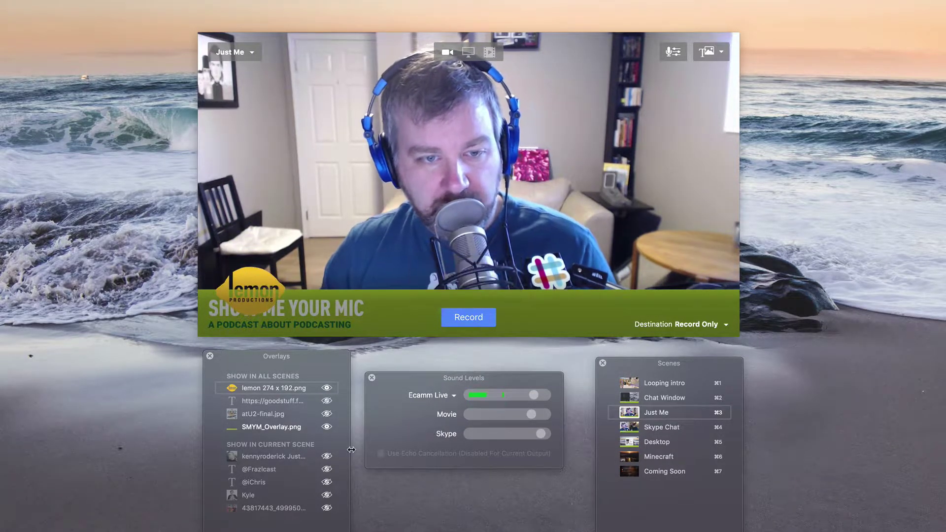
click(327, 400)
click(327, 401)
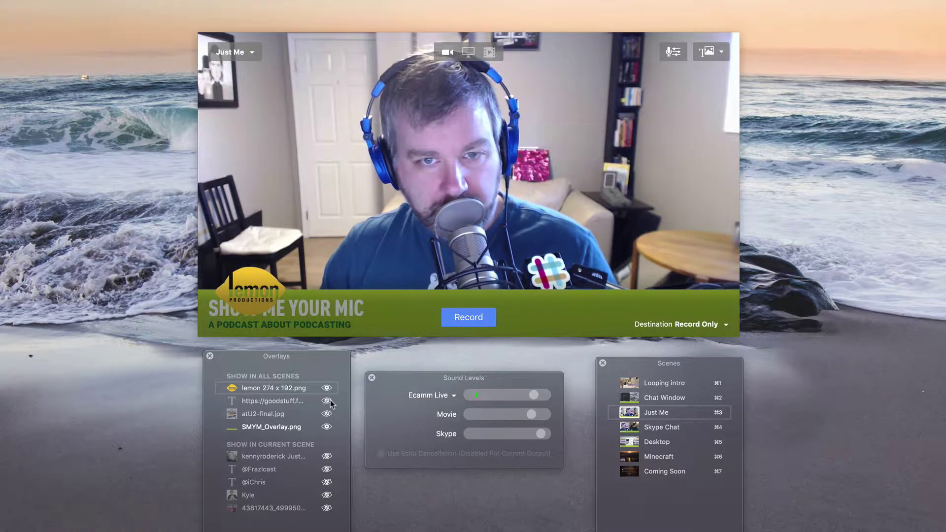
click(326, 414)
click(326, 414)
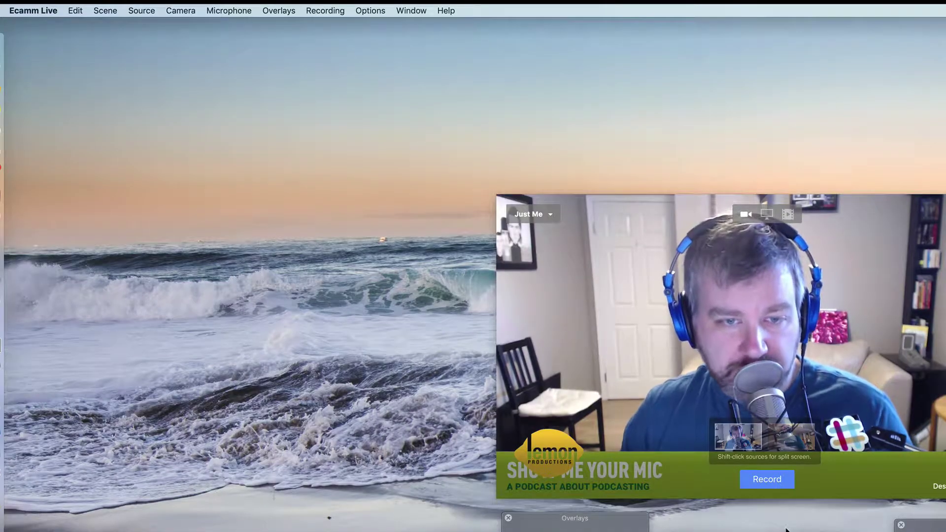
Choose Show Recordings from the Recording menu to reveal the saved recordings folder
click(337, 14)
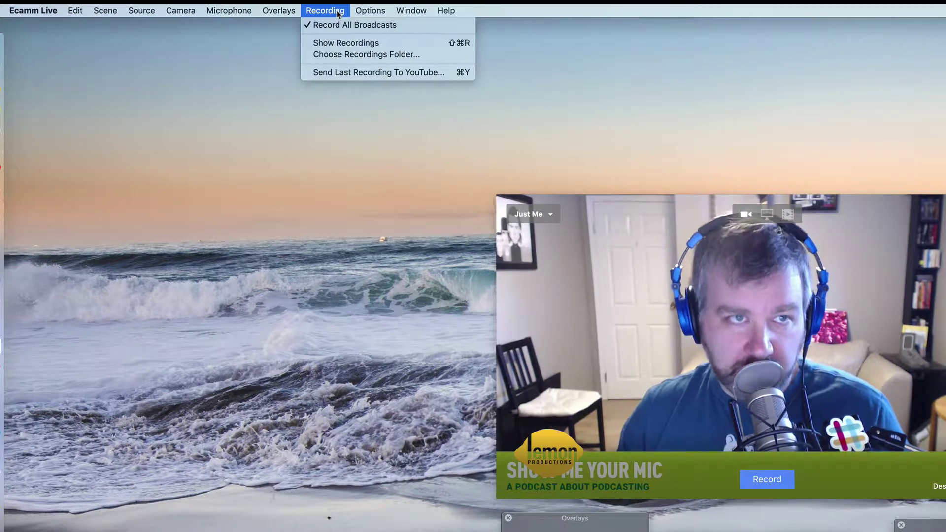
click(348, 43)
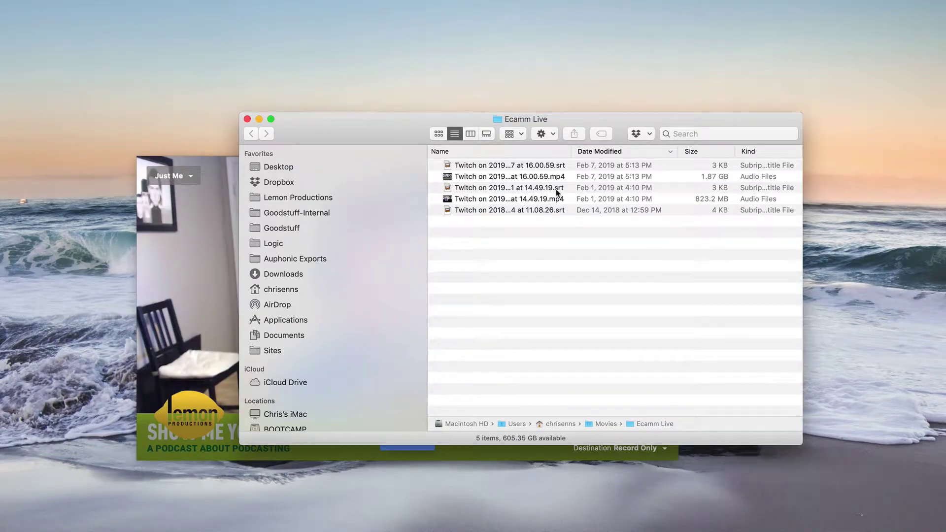
Quick Look the Twitch on 2019-02-07 at 16.00.59.mp4 recording, then close the Finder window
click(520, 178)
key(space)
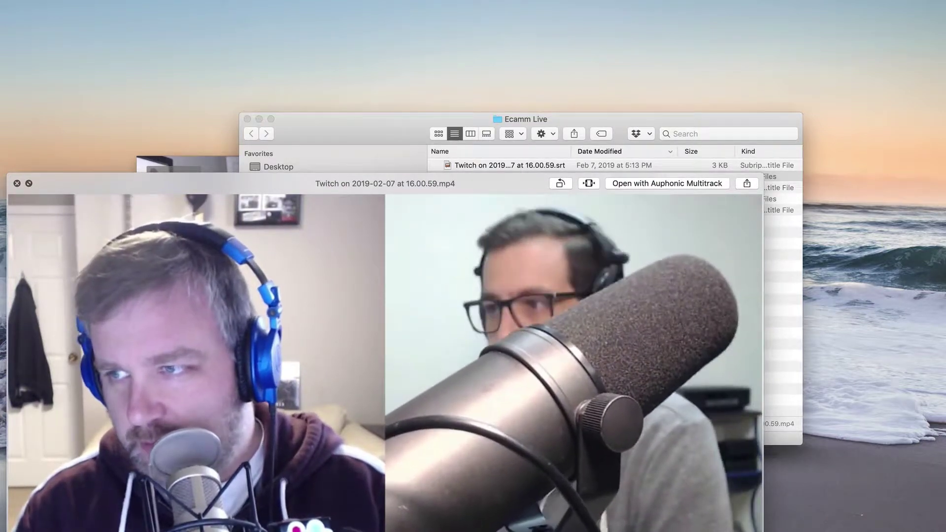
key(space)
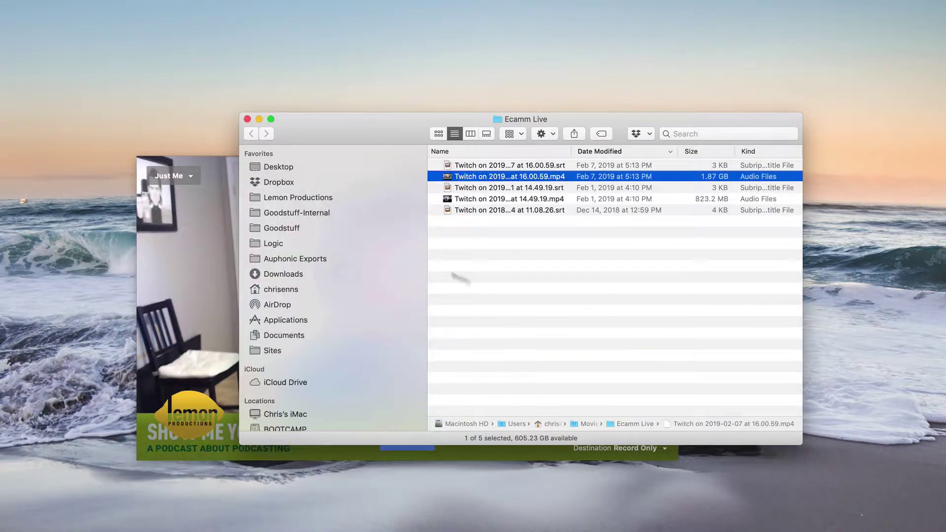
click(247, 120)
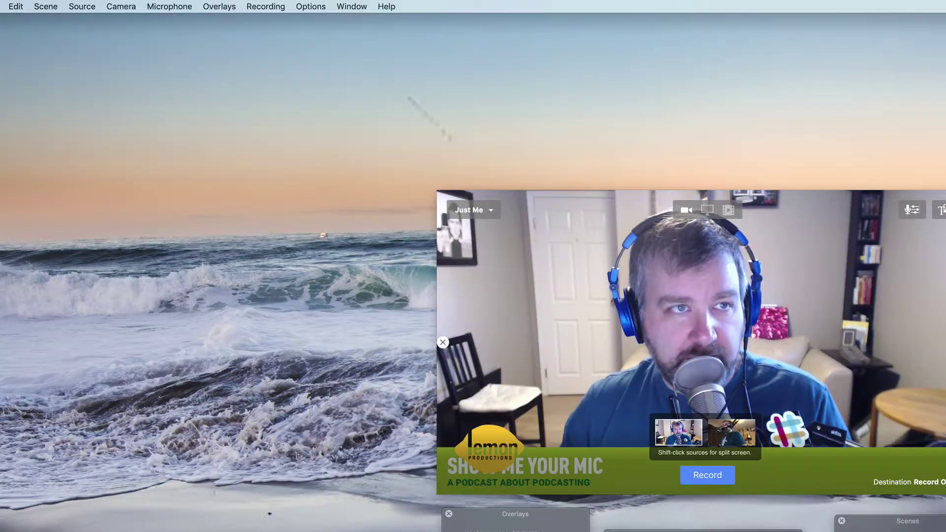
click(265, 6)
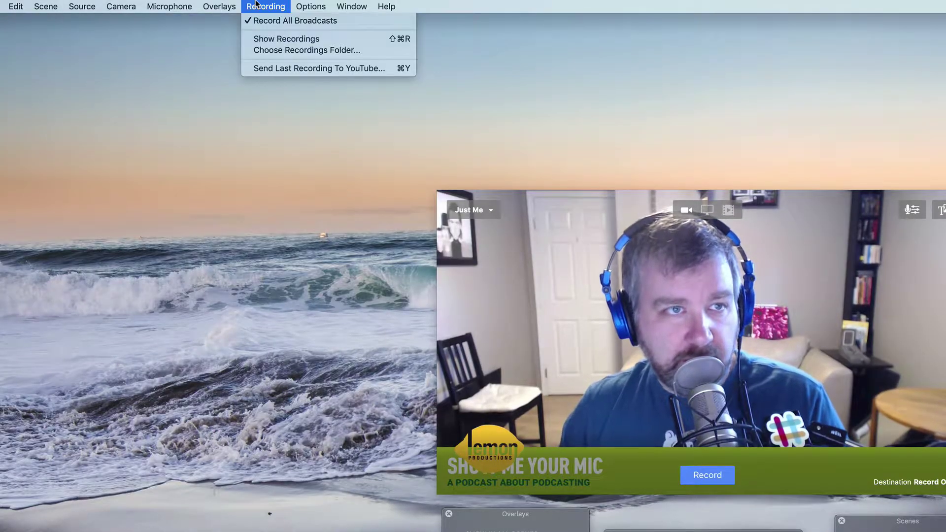
click(326, 49)
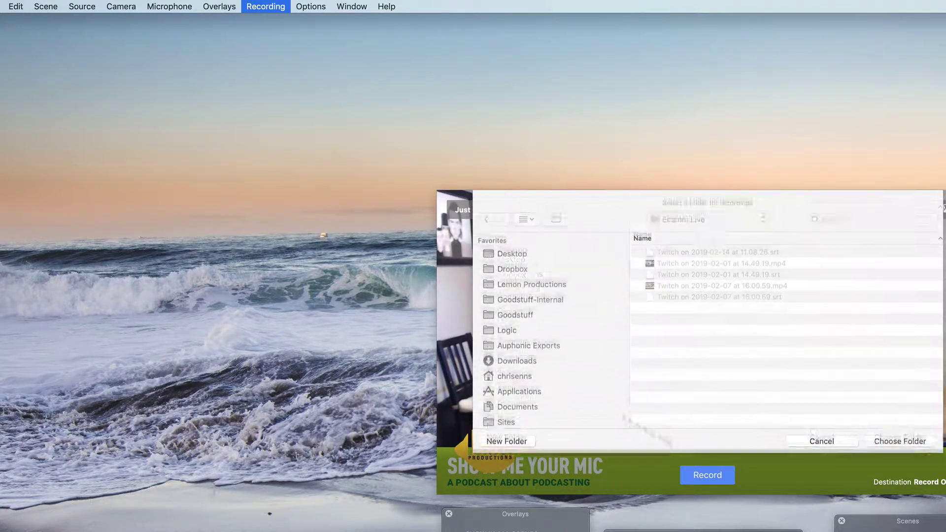
click(835, 443)
click(295, 5)
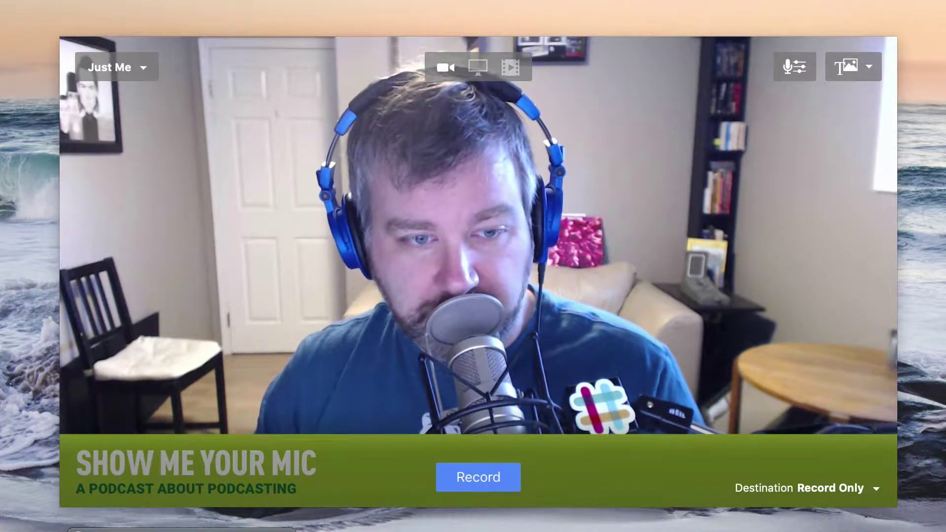
mouse_move(477, 387)
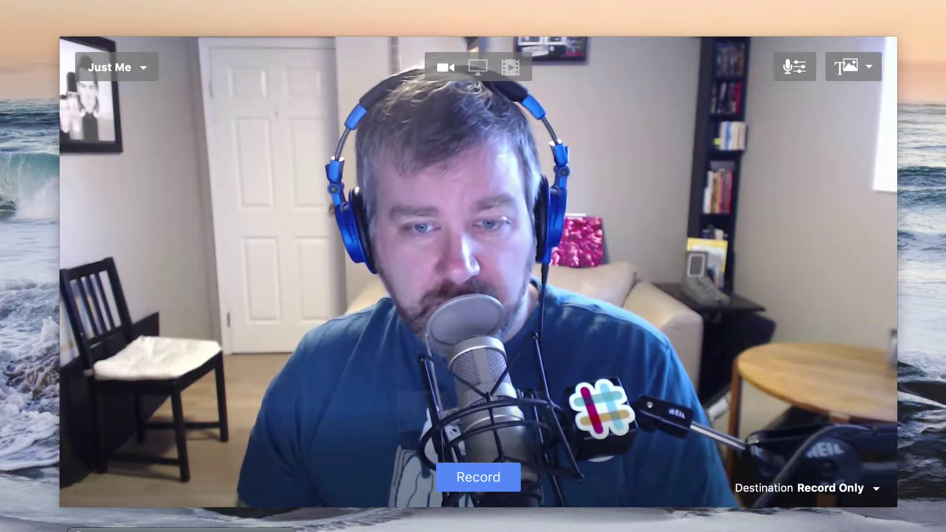
mouse_move(522, 449)
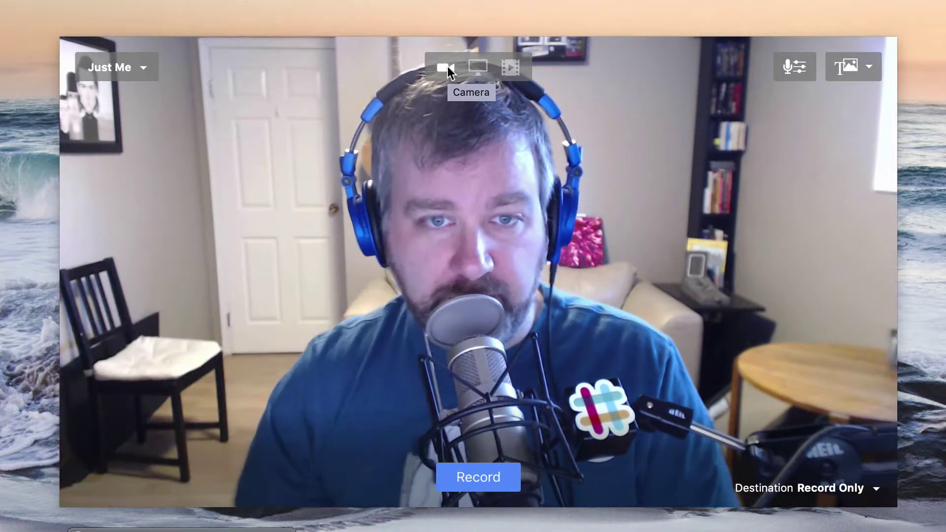
click(446, 67)
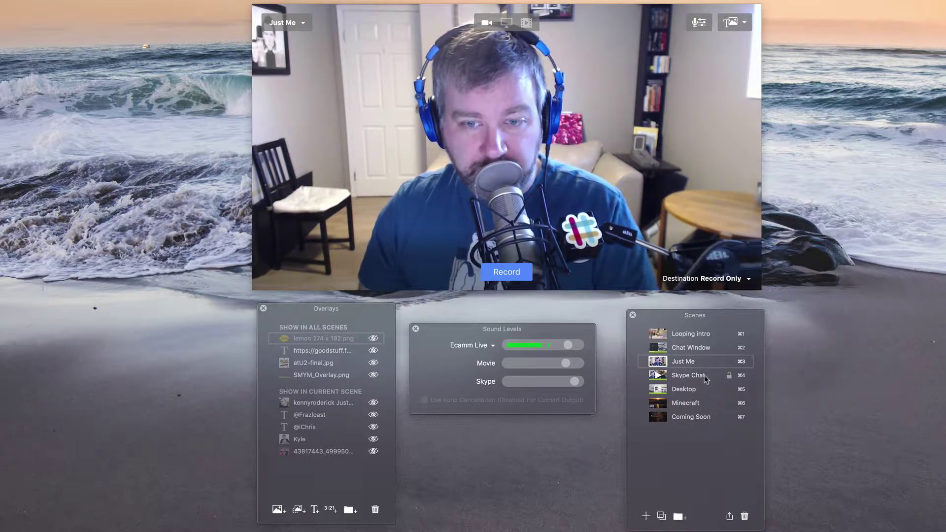
Make Skype Chat the live scene and try swapping cameras, showing only the mic-boom camera
click(709, 378)
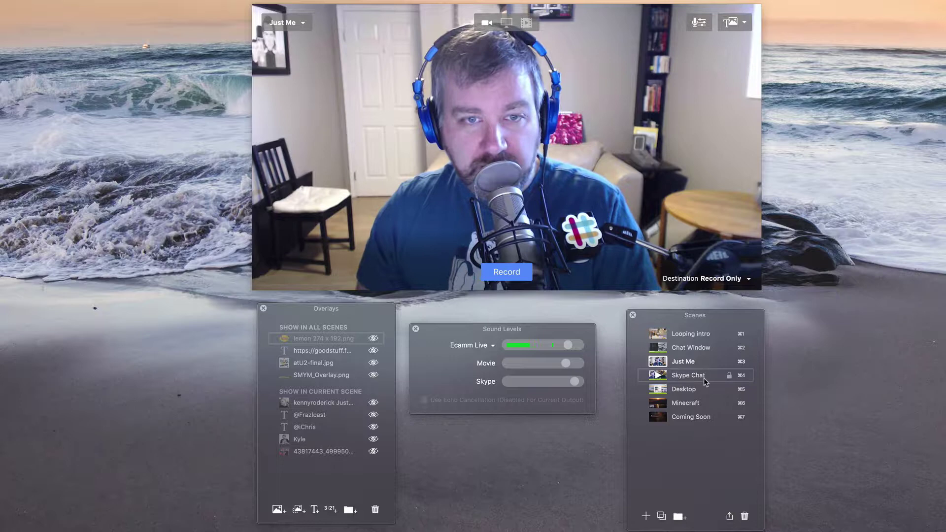
click(705, 379)
click(658, 377)
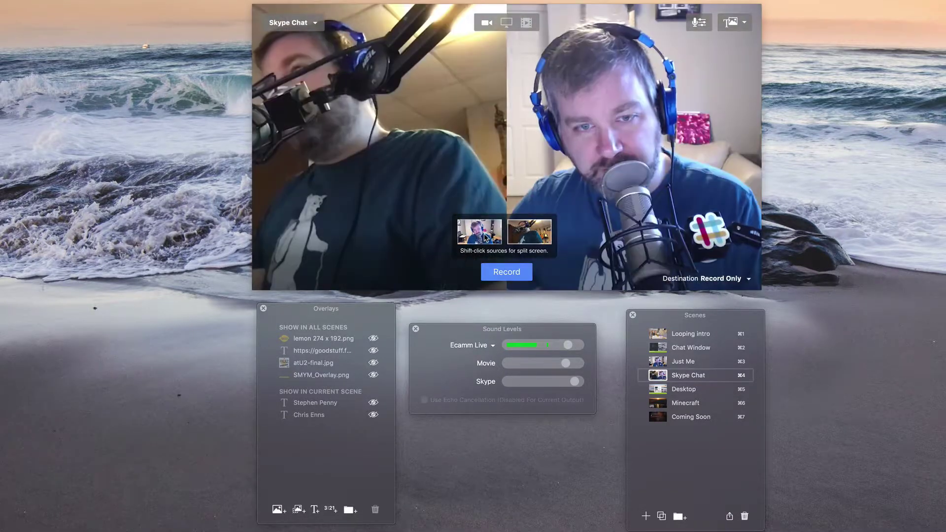
click(480, 231)
shift+click(530, 236)
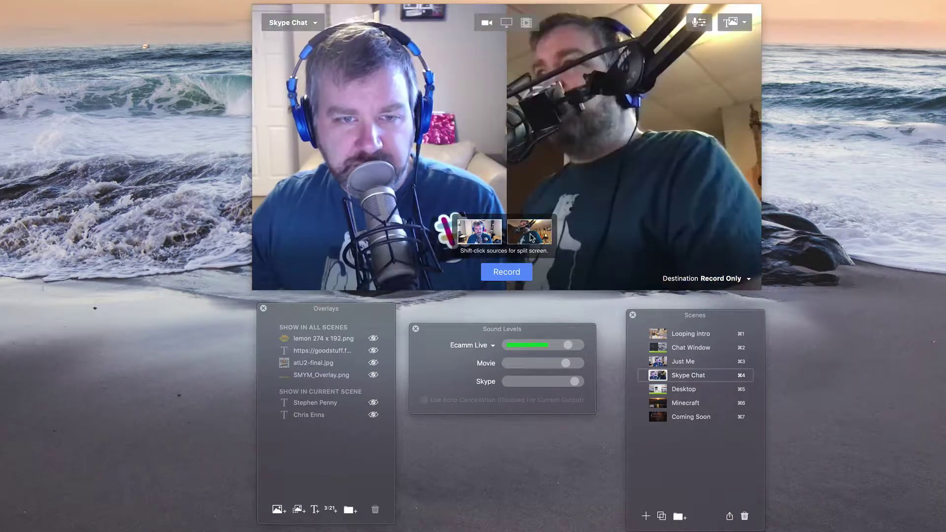
click(531, 238)
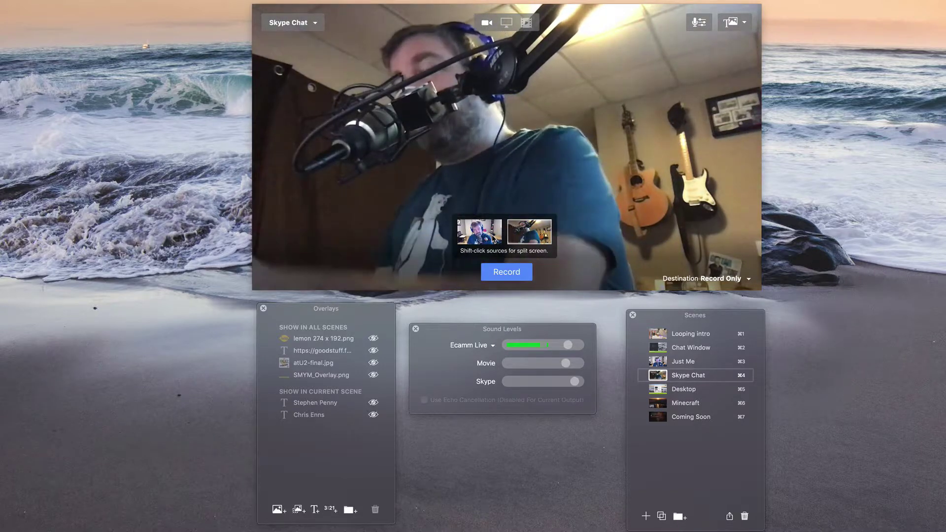
Restore the side-by-side two-camera split, then go live on the Desktop scene
click(479, 232)
shift+click(537, 240)
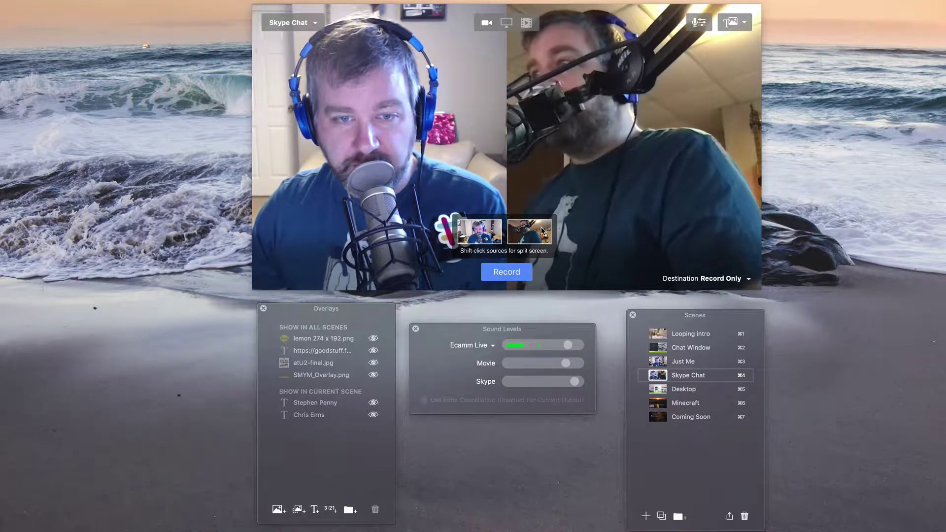
click(480, 231)
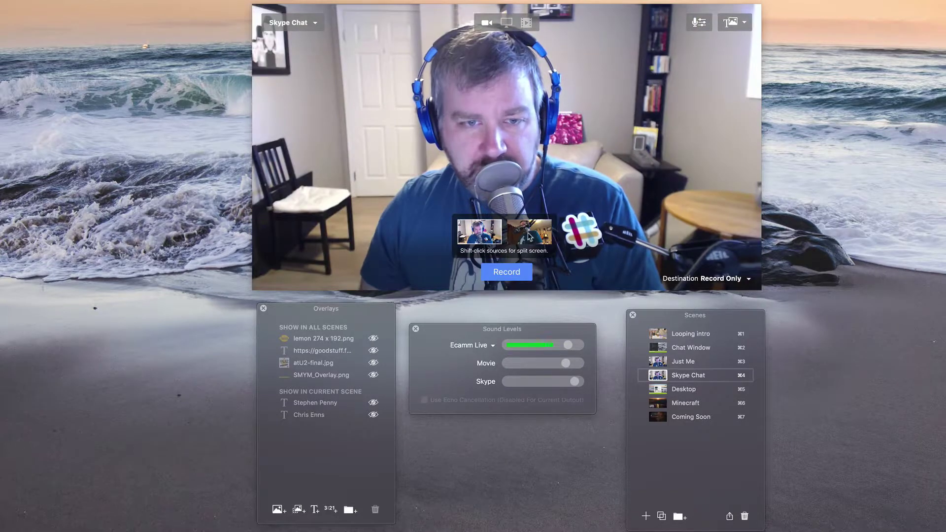
click(529, 231)
click(479, 231)
shift+click(529, 232)
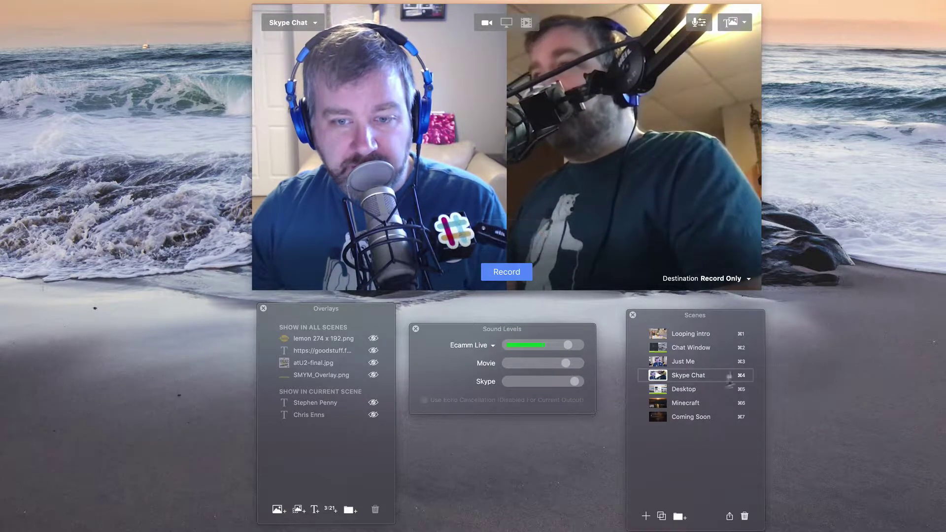
click(702, 390)
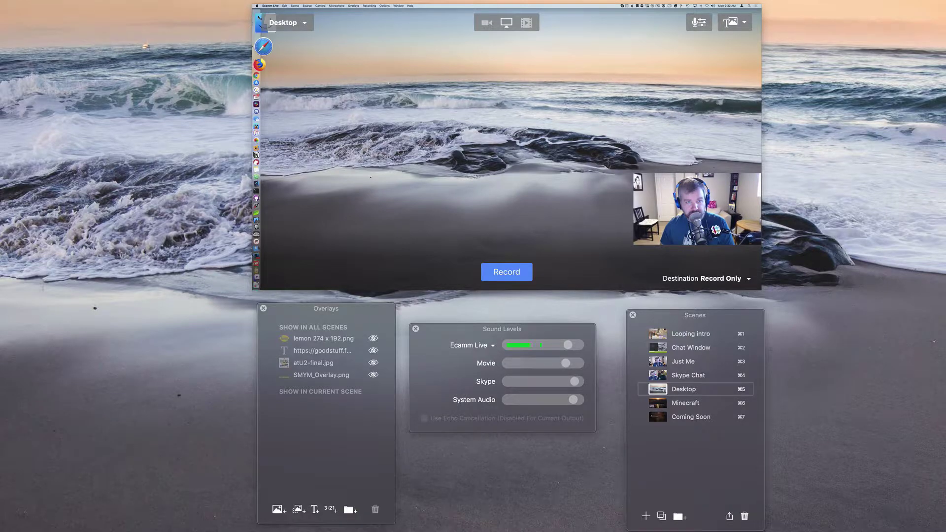
Open a Finder window into the captured screen and toggle the webcam picture-in-picture off and on
click(262, 21)
drag(201, 72, 320, 177)
drag(404, 188, 433, 158)
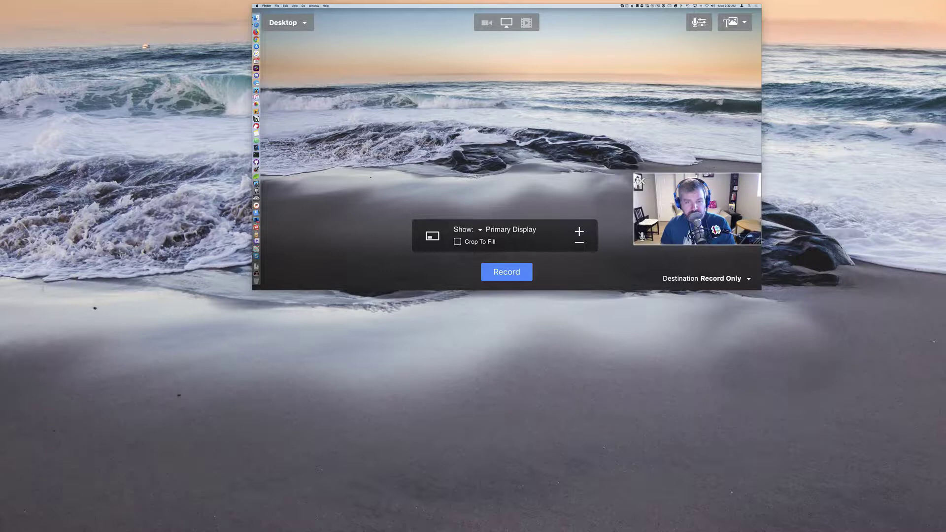
click(432, 237)
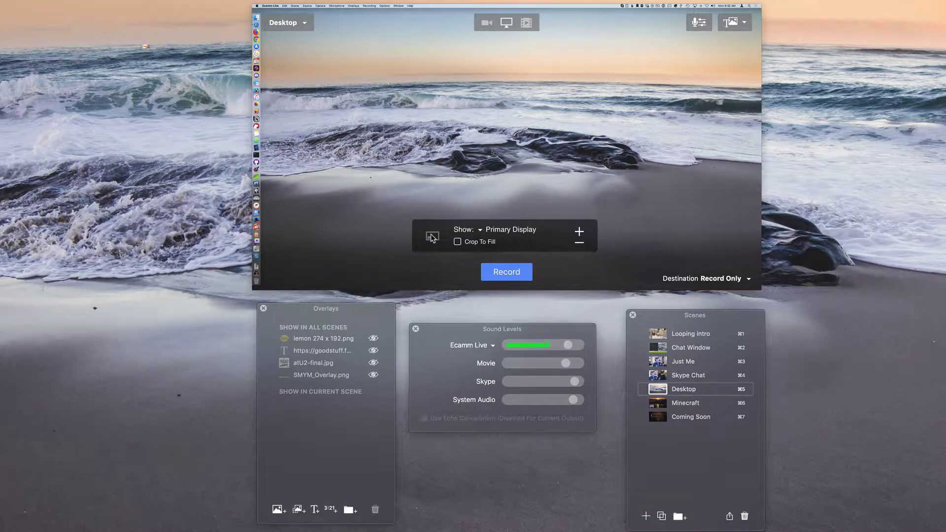
click(432, 237)
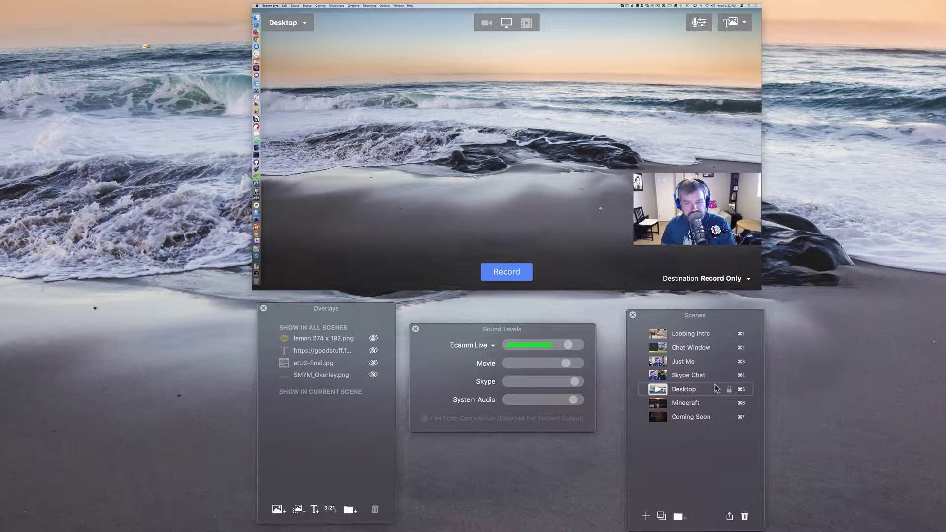
Jump between scenes with Cmd+4, Cmd+3, Cmd+5 and Cmd+2, ending on Just Me with Cmd+3
key(super+4)
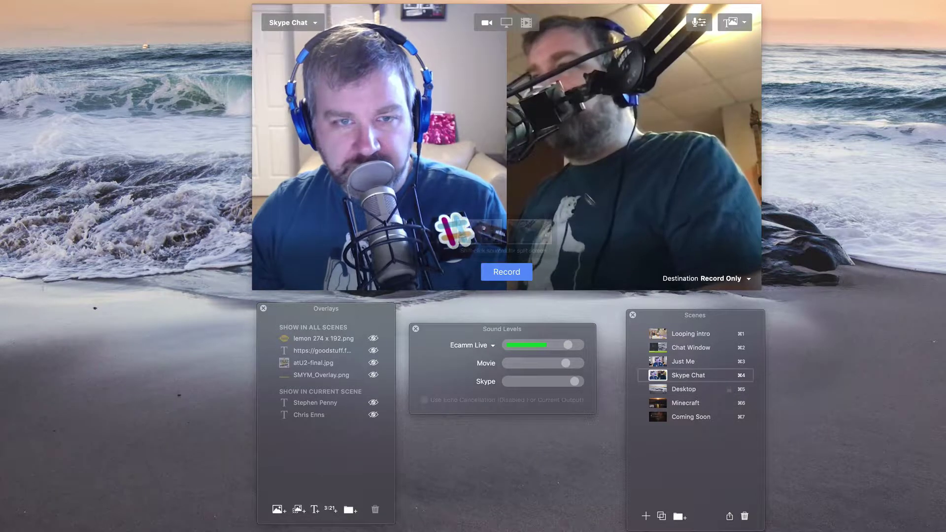
key(super+3)
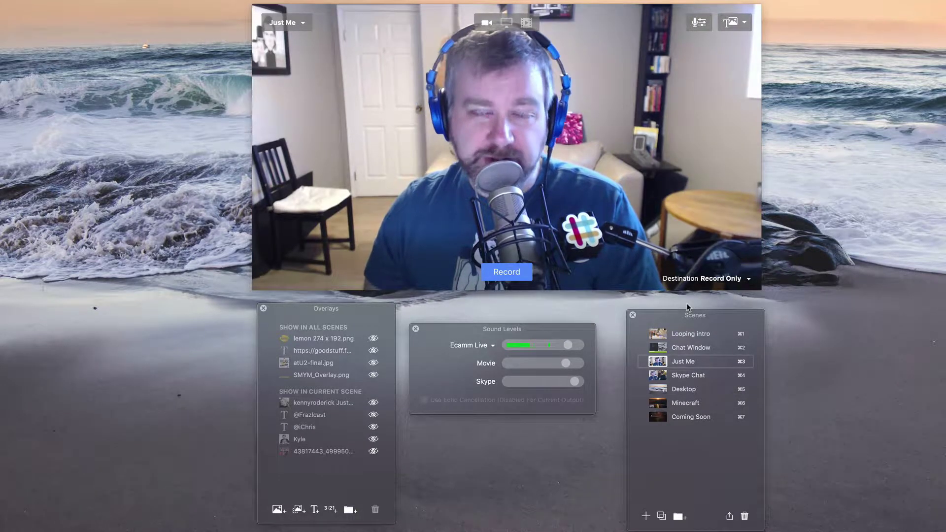
key(super+4)
key(super+5)
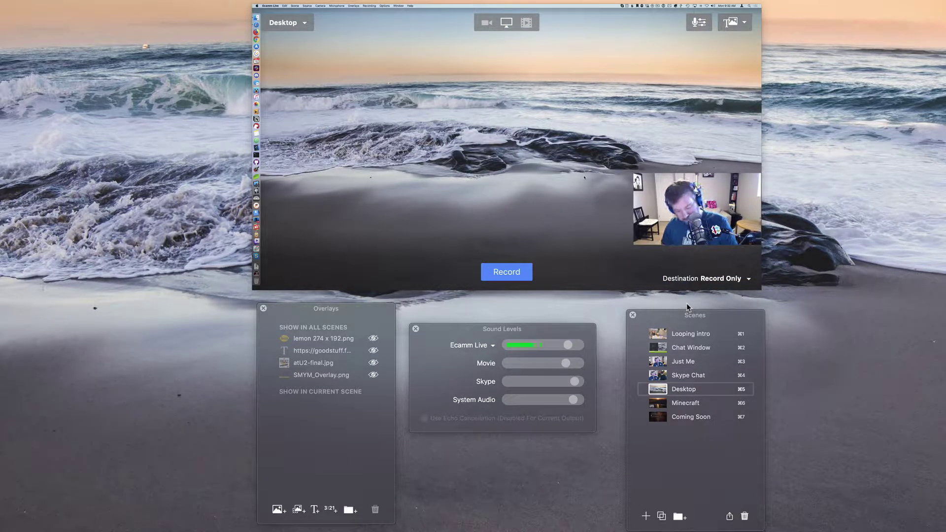
key(super+2)
mouse_move(651, 278)
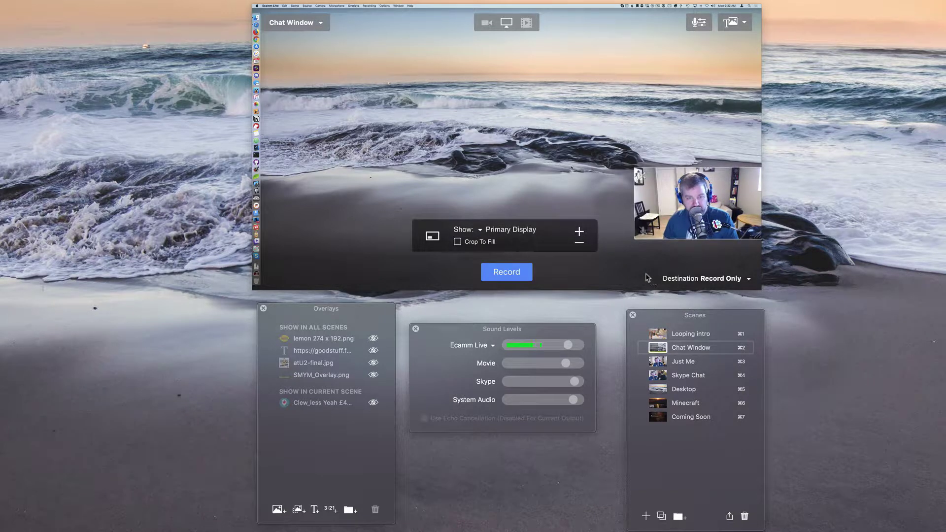
key(super+3)
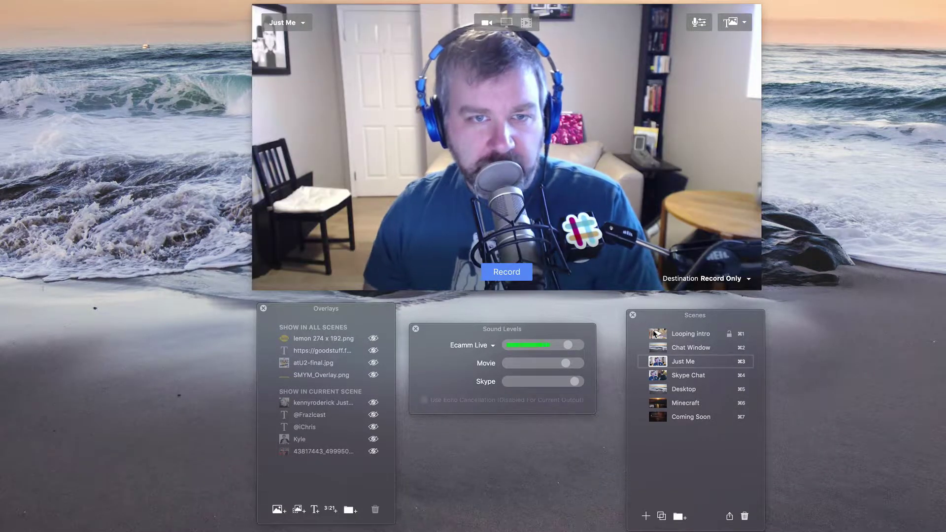
key(super+4)
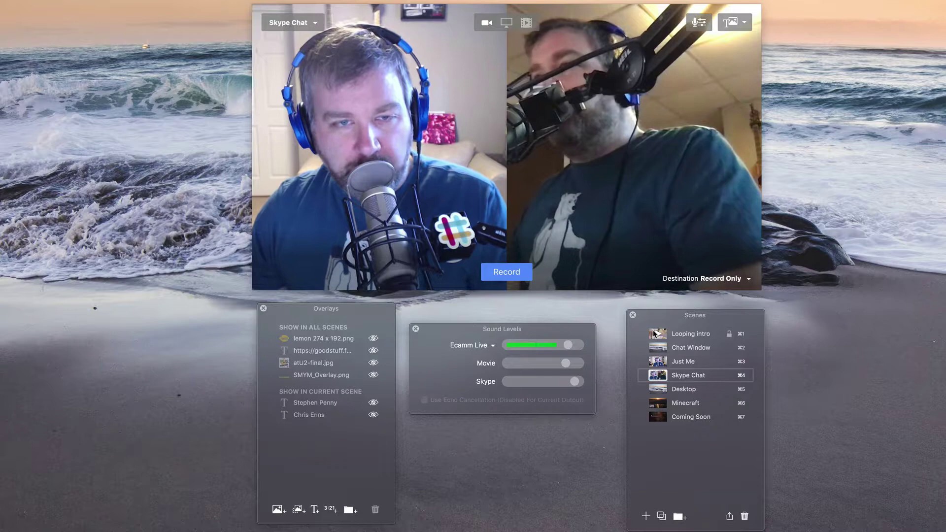
key(super+3)
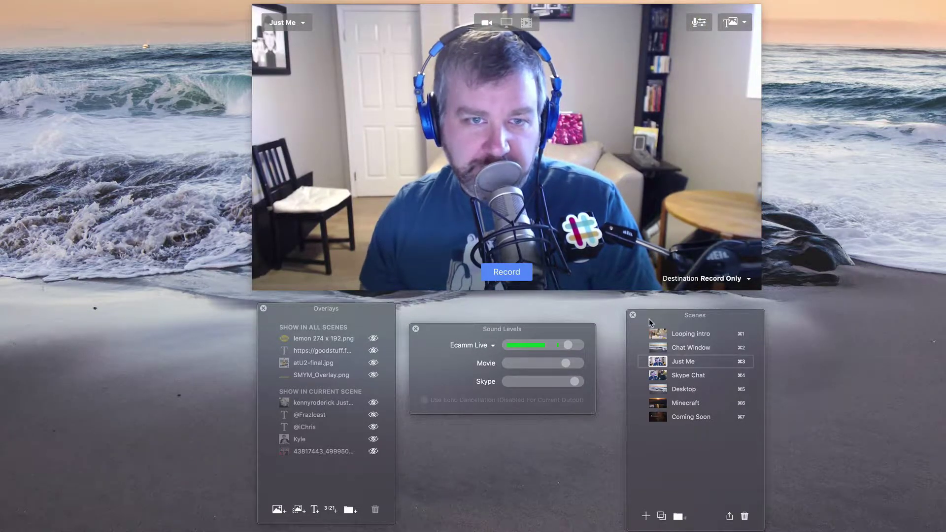
key(super+5)
key(super+4)
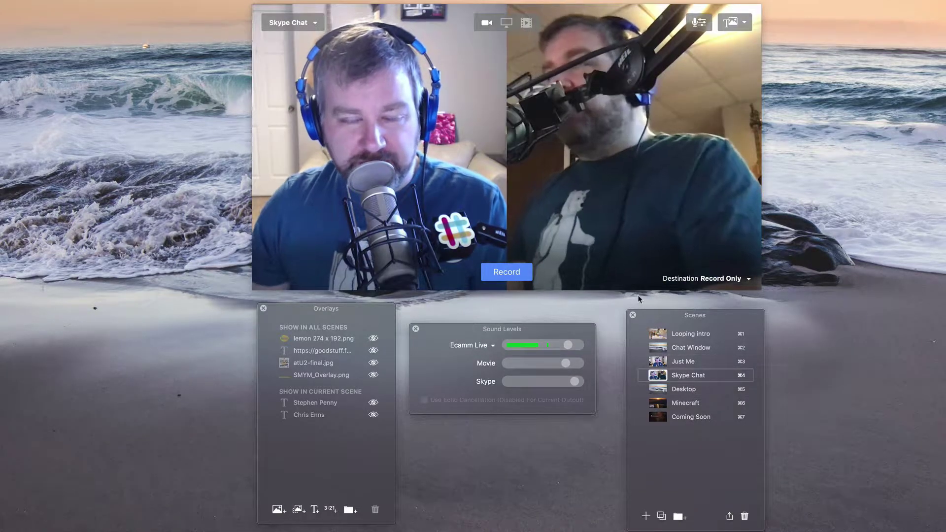
key(super+3)
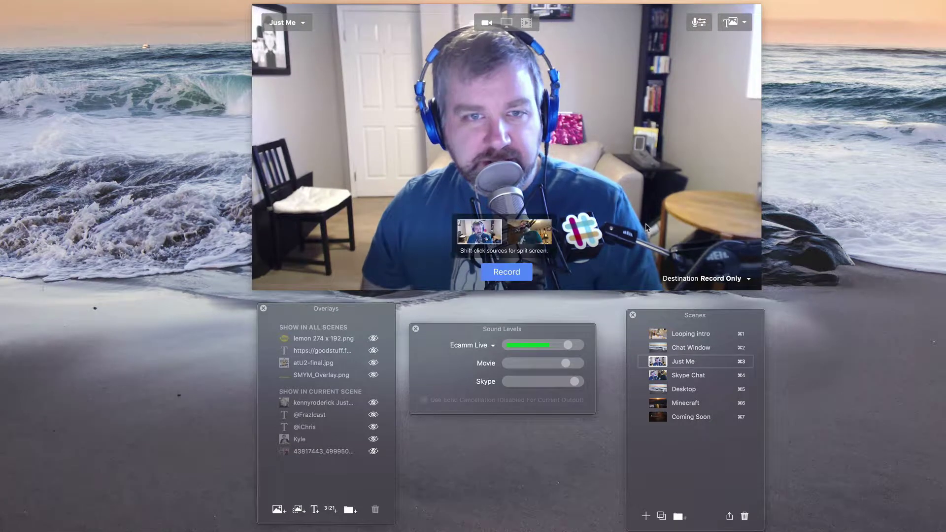
Split the Skype Chat preview between both cameras and make Skype Chat live
click(542, 241)
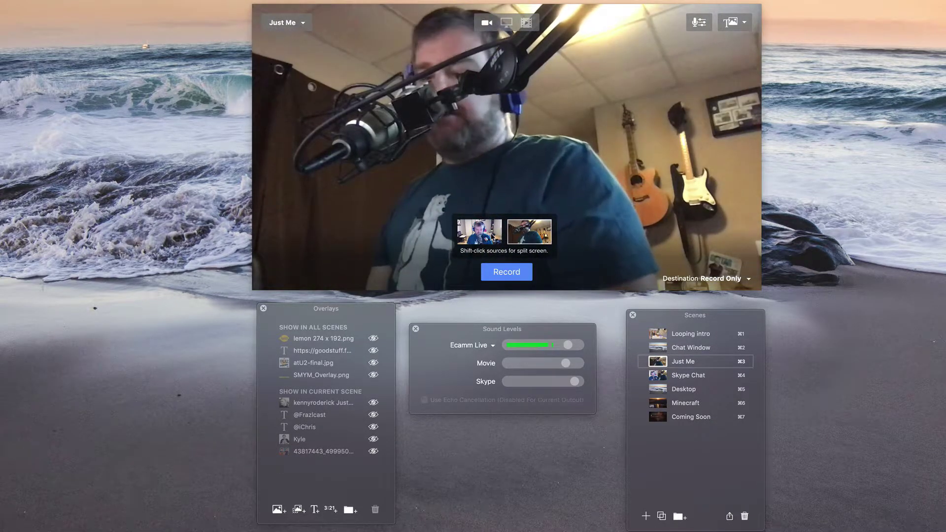
shift+click(479, 231)
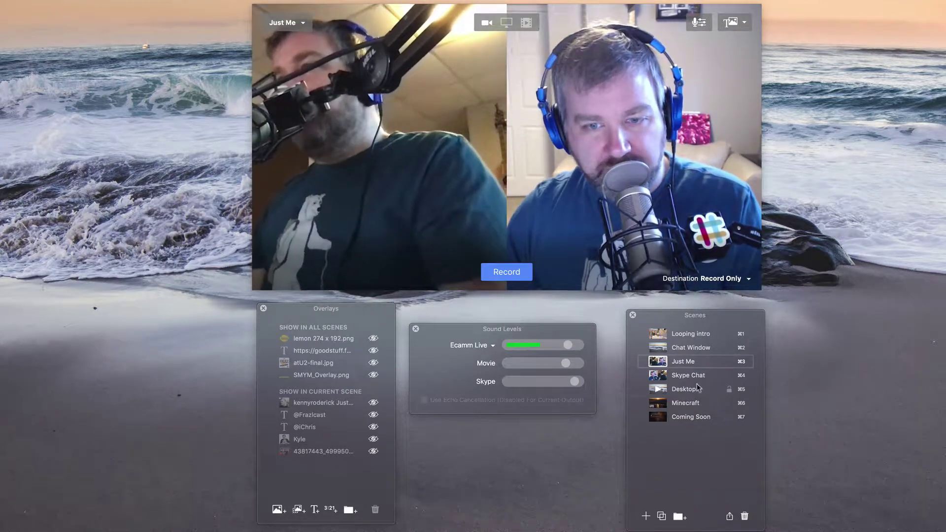
click(658, 377)
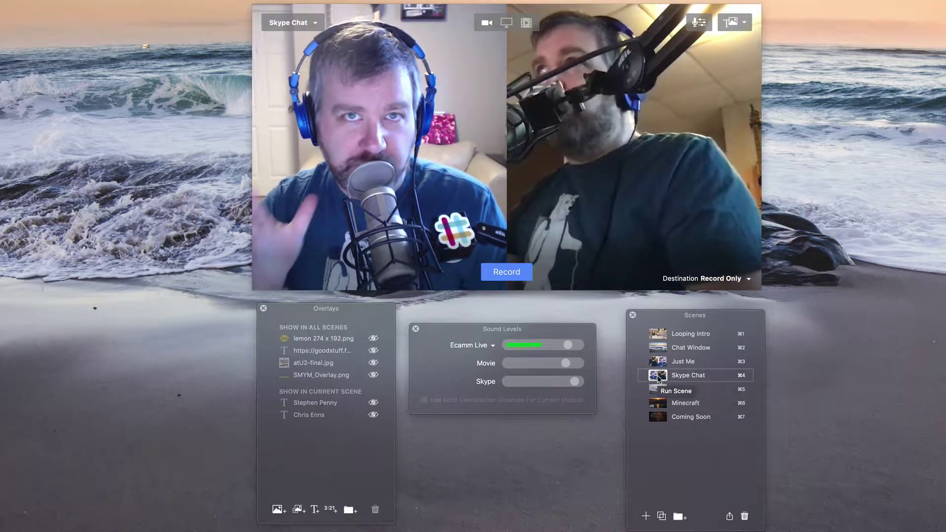
Show Just Me with only the headphone camera, then Skype Chat, ending on Desktop with Cmd+5
key(super+3)
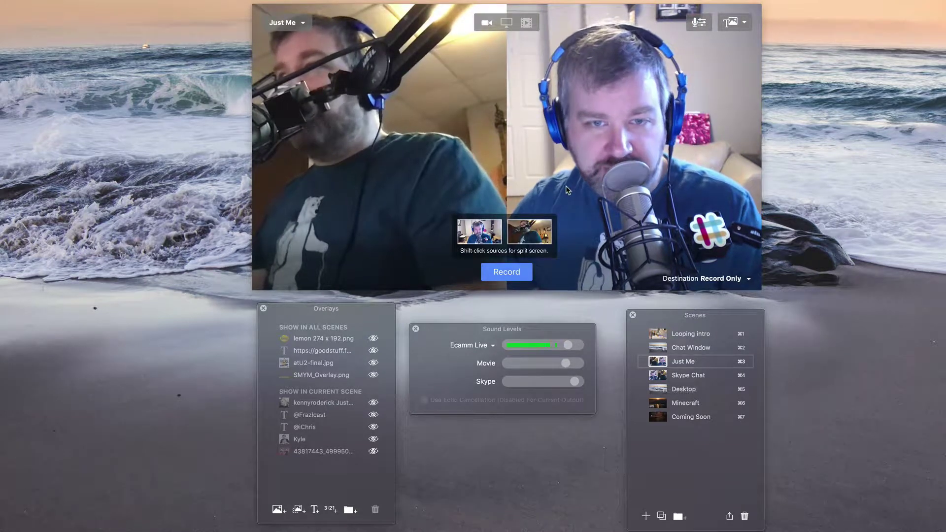
click(480, 237)
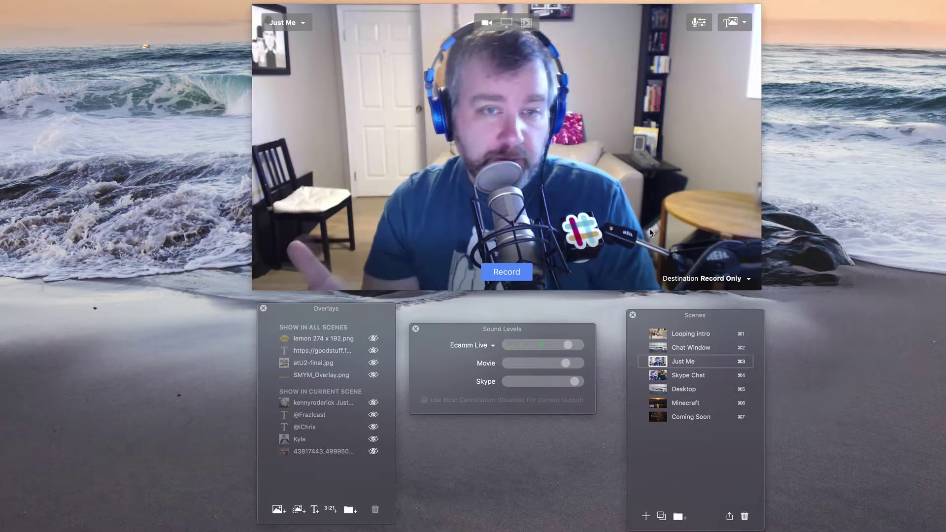
key(super+4)
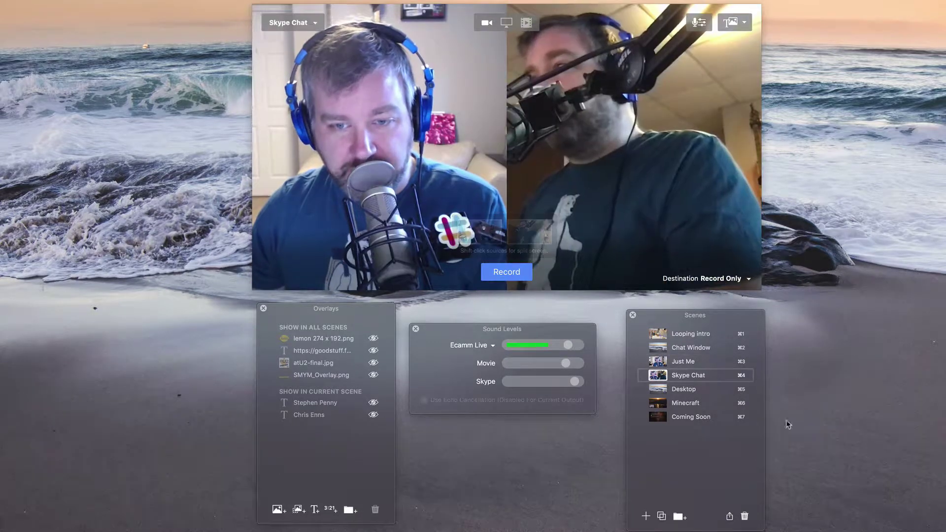
click(683, 362)
click(685, 372)
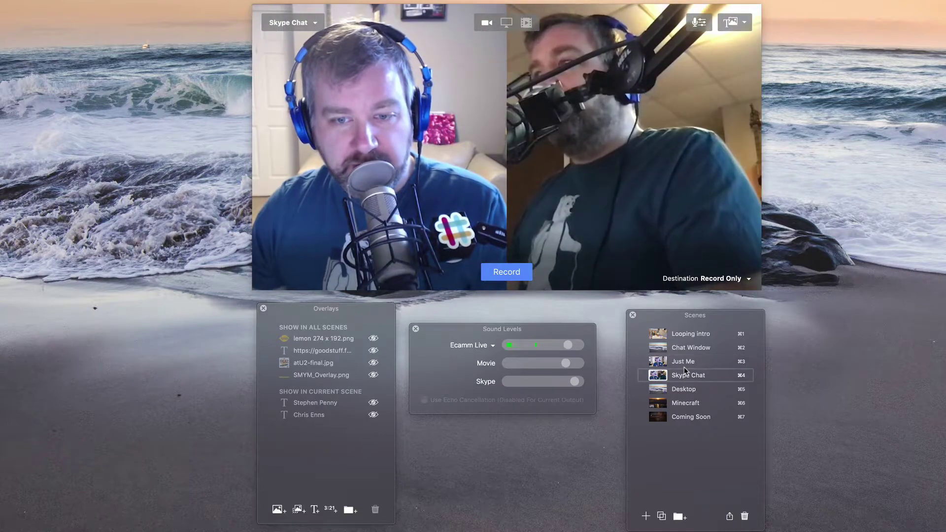
key(super+5)
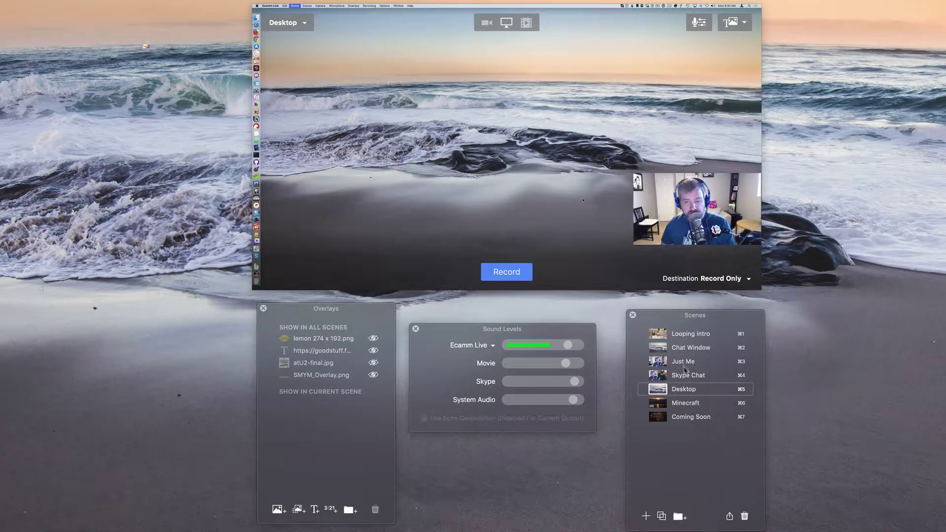
click(486, 22)
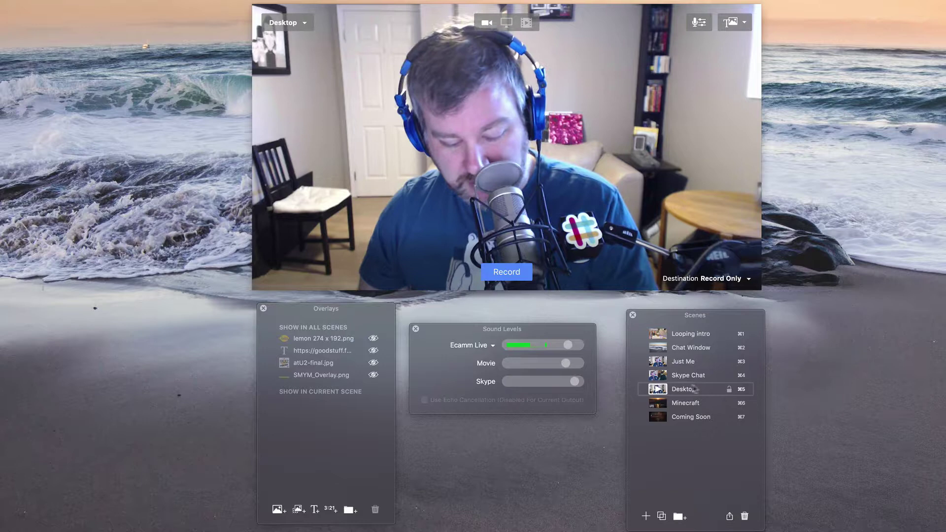
click(694, 362)
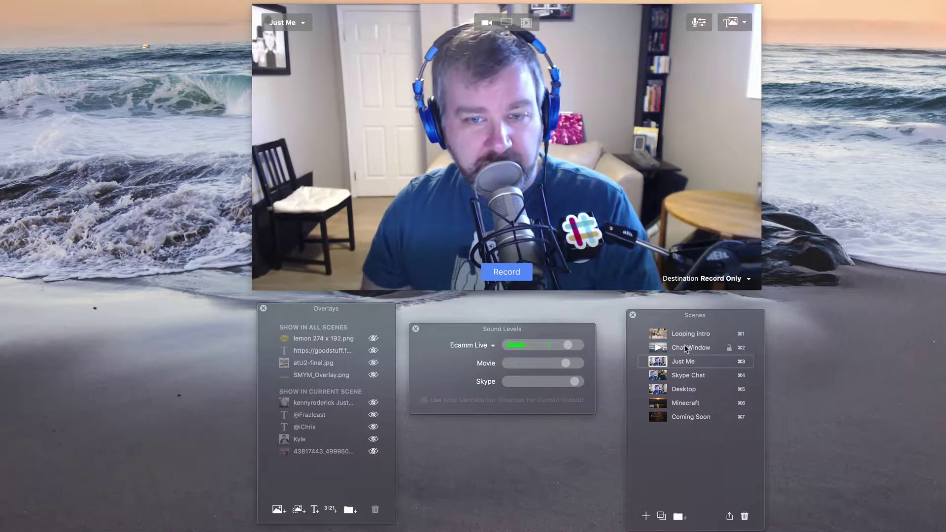
key(super+5)
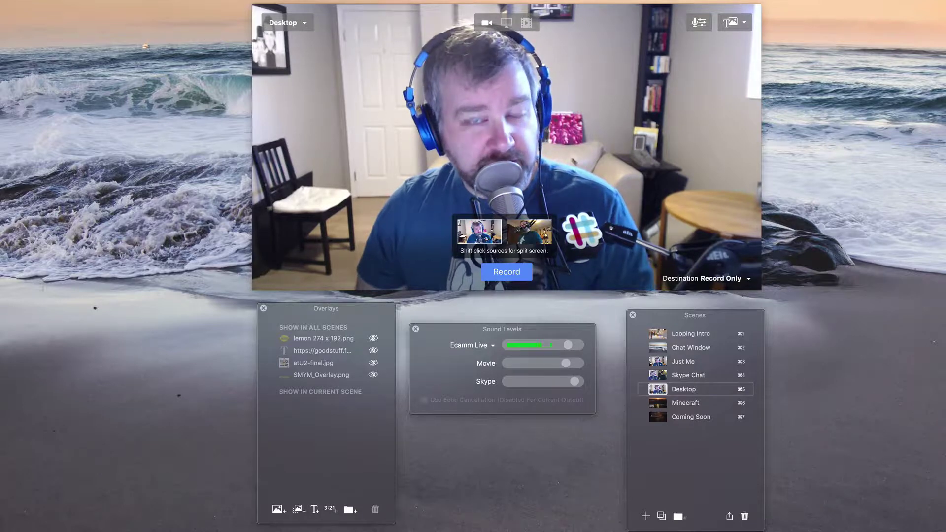
click(506, 23)
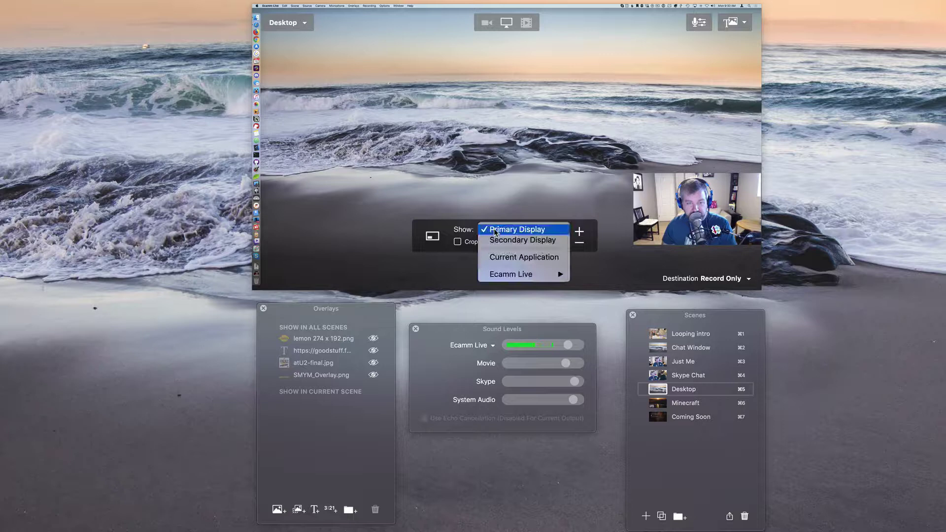
click(507, 240)
click(497, 232)
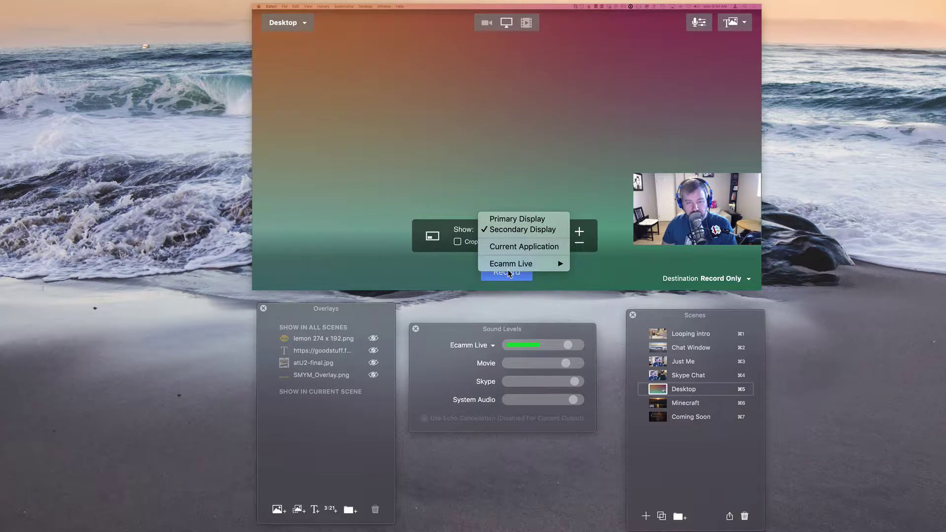
mouse_move(509, 269)
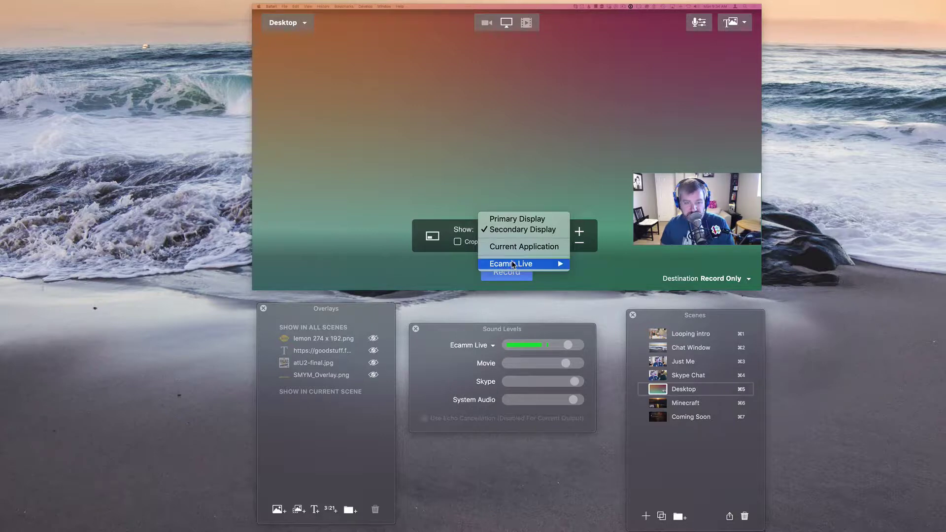
click(568, 200)
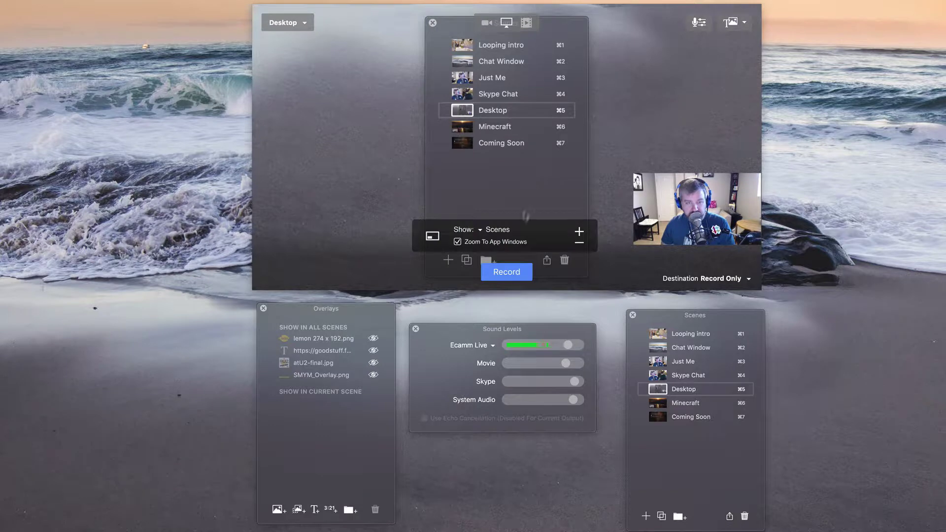
click(490, 230)
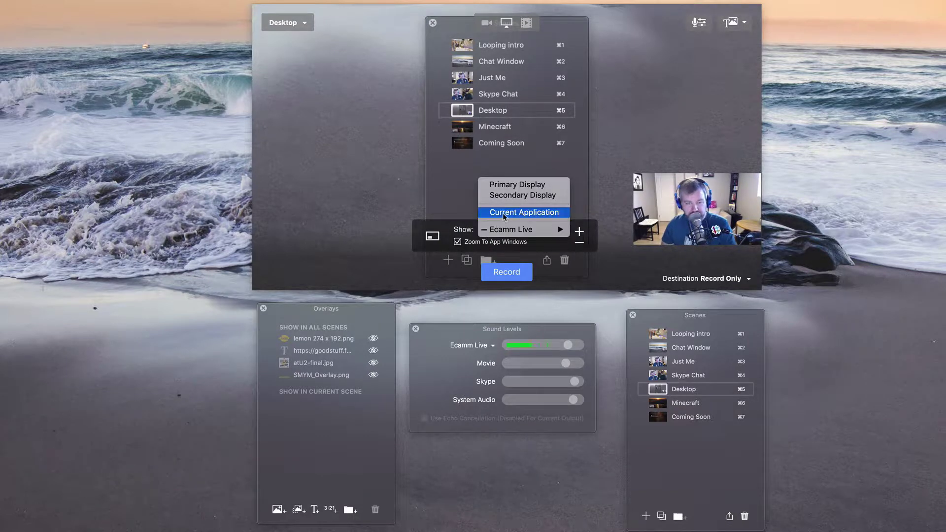
click(503, 213)
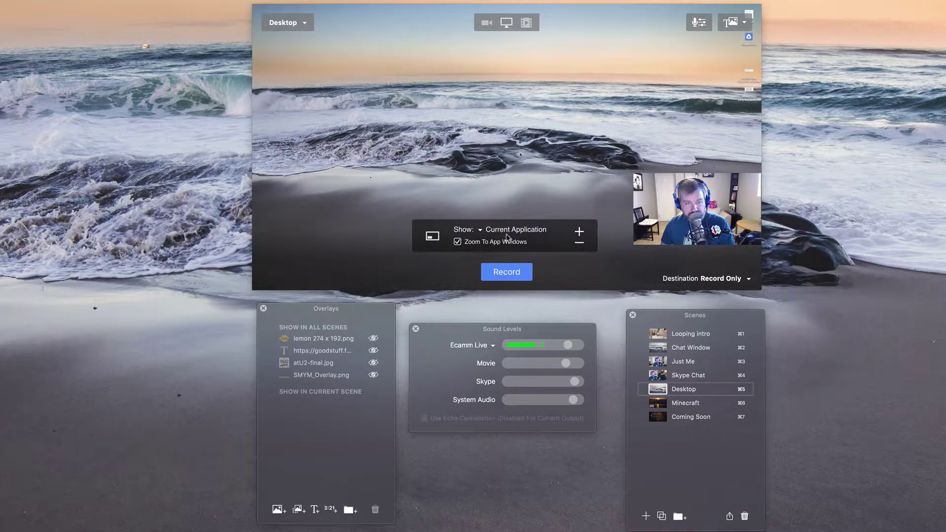
click(507, 230)
click(496, 201)
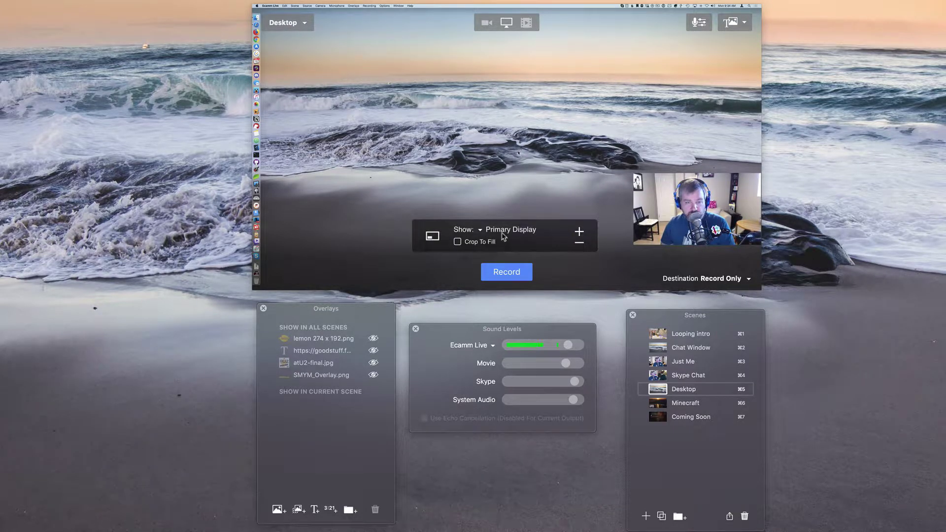
click(503, 235)
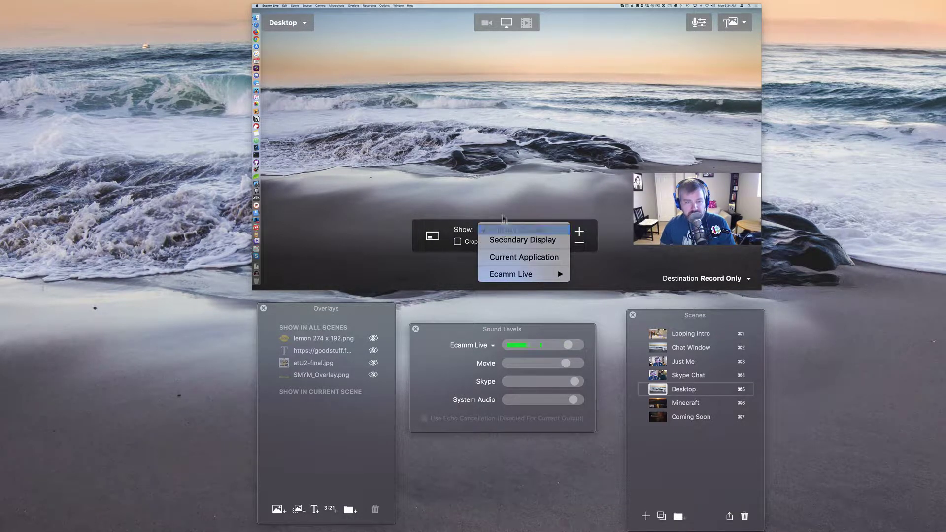
click(504, 212)
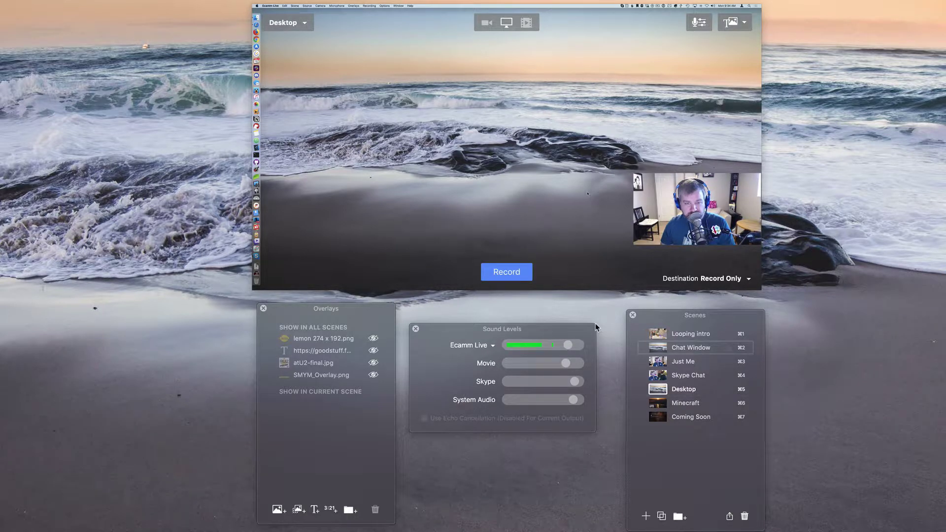
Make Chat Window the live scene capturing the primary display, and bring Safari forward
click(717, 348)
mouse_move(534, 213)
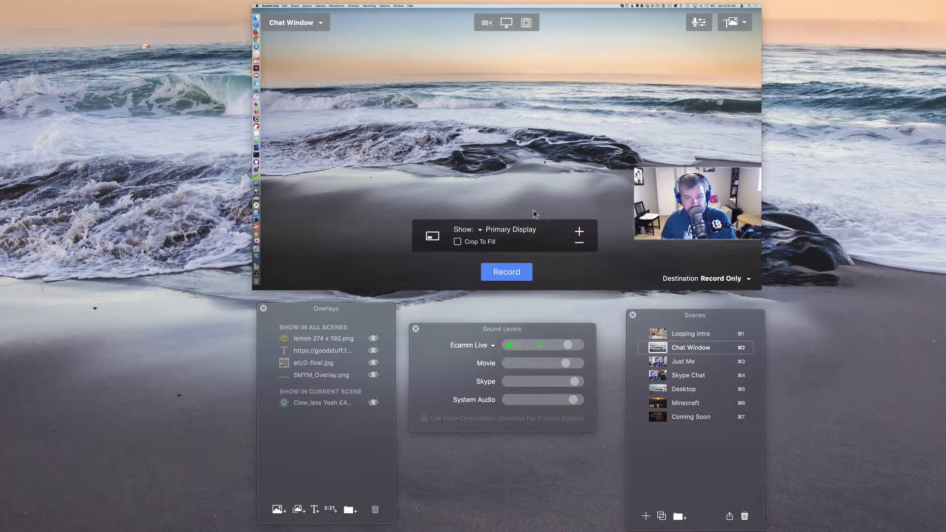
click(508, 232)
click(482, 206)
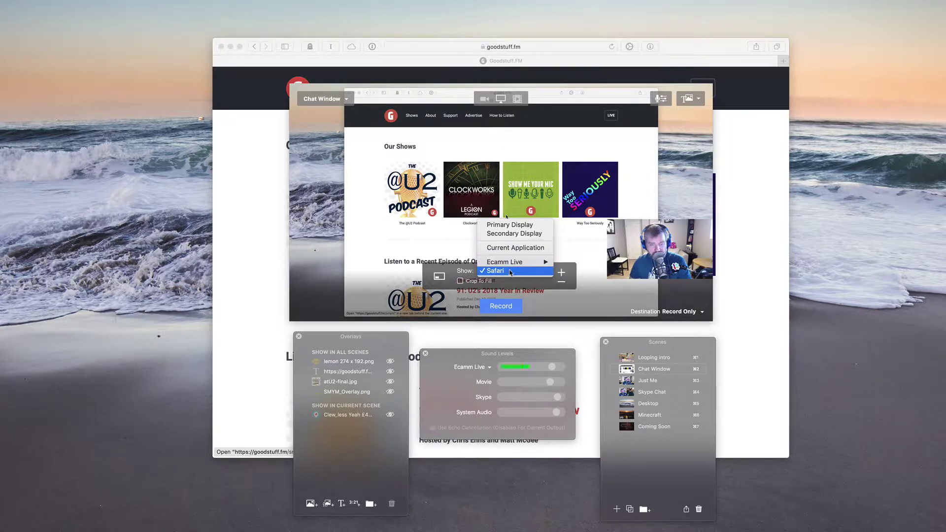
mouse_move(510, 264)
click(510, 225)
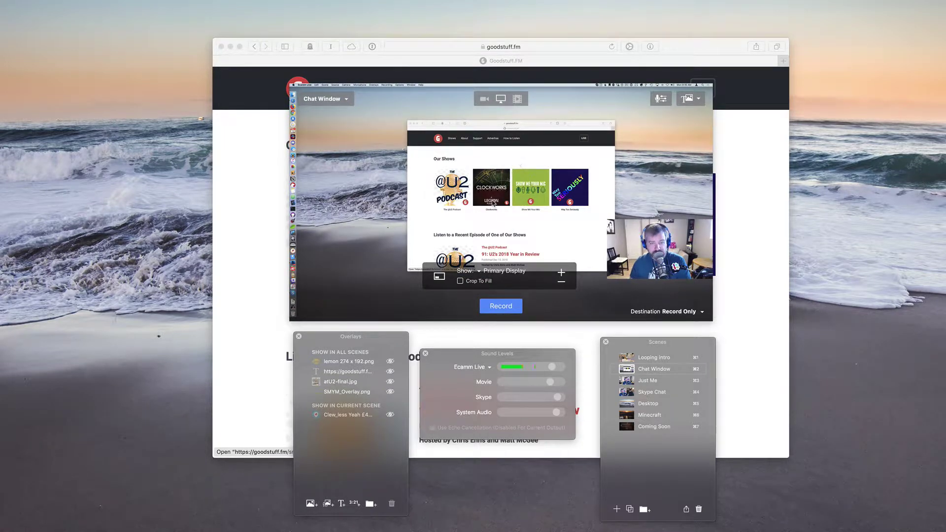
click(272, 188)
Open a new Safari tab on lemonproductions.ca scrolled down, then open Ecamm's capture source list
key(super+t)
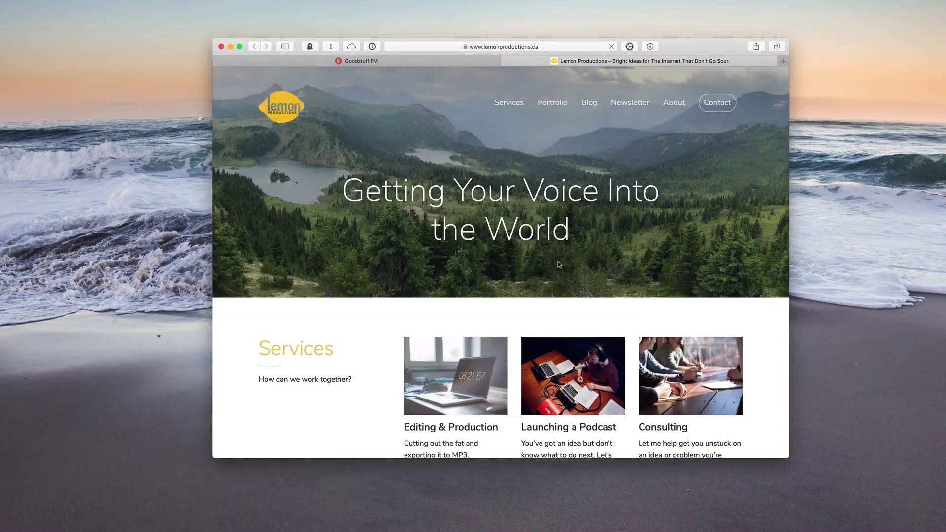
scroll(563, 288, down, 5)
key(super+Tab)
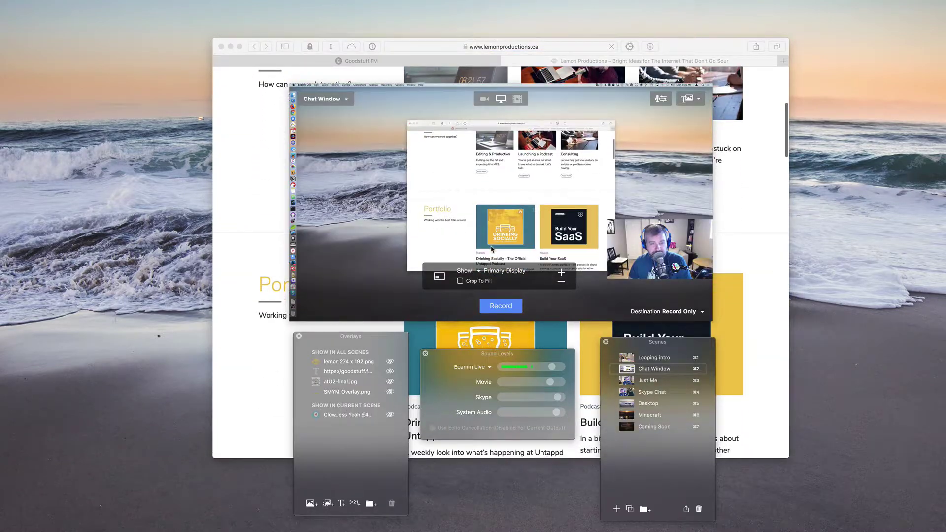
click(493, 271)
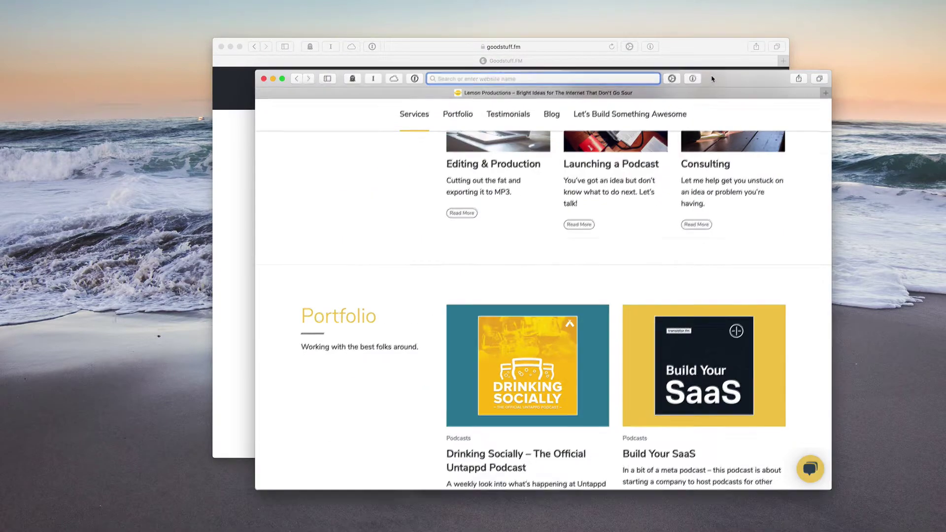
drag(712, 79, 679, 49)
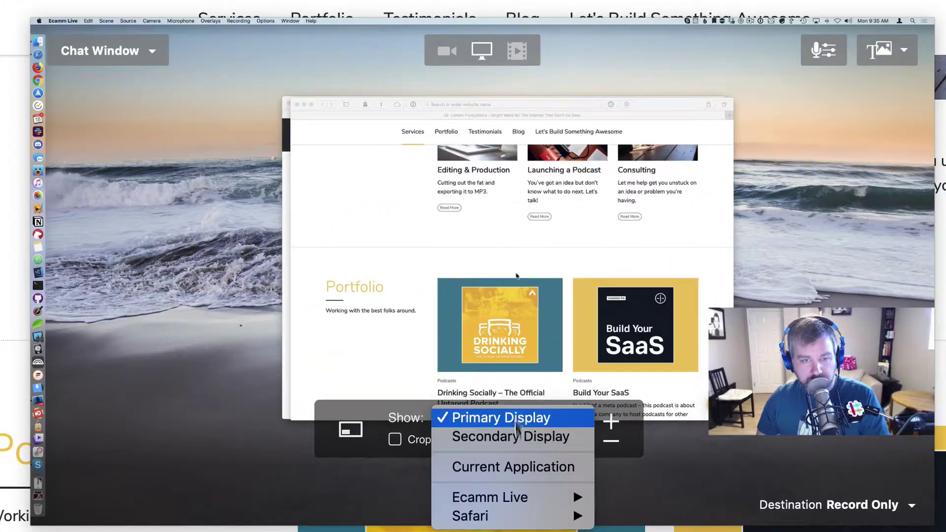
Switch the Chat Window scene's source to the Untitled Safari window, with Zoom To App Windows re-enabled
mouse_move(524, 517)
click(644, 517)
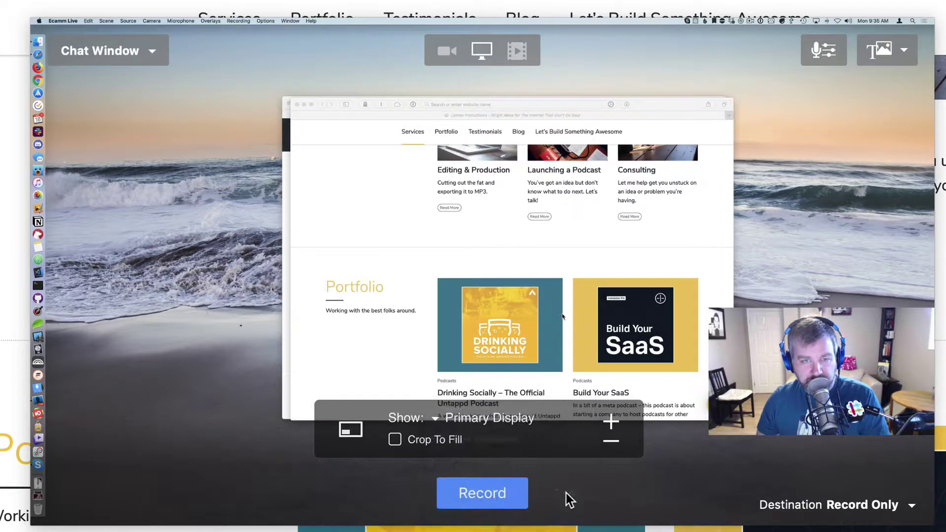
click(471, 419)
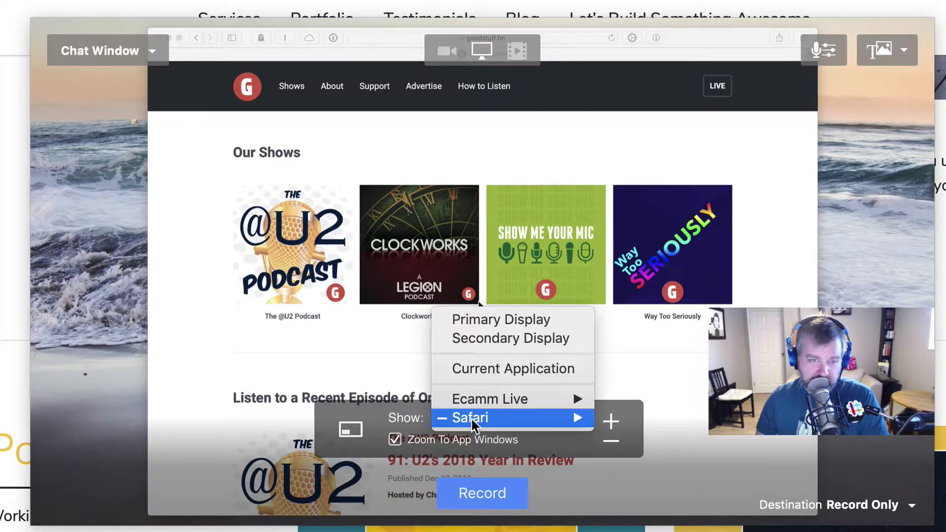
mouse_move(471, 418)
click(626, 443)
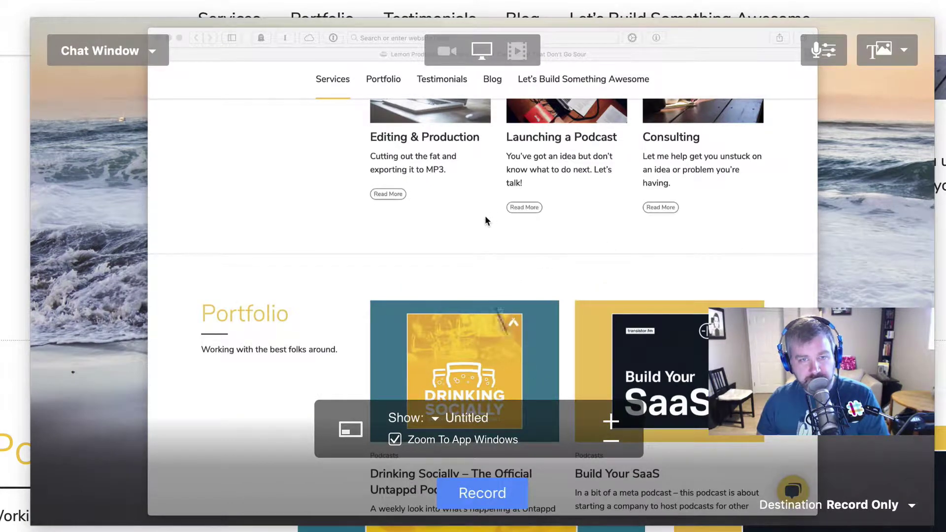
click(396, 440)
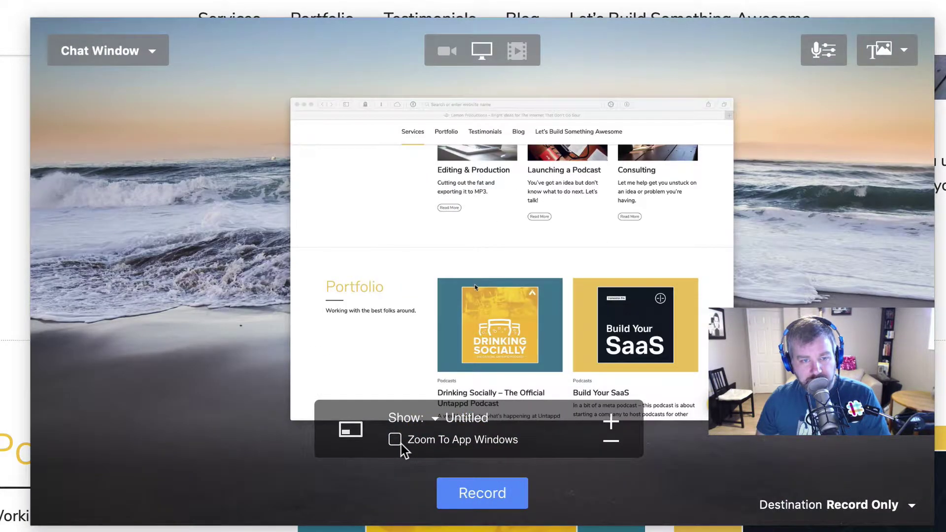
click(400, 442)
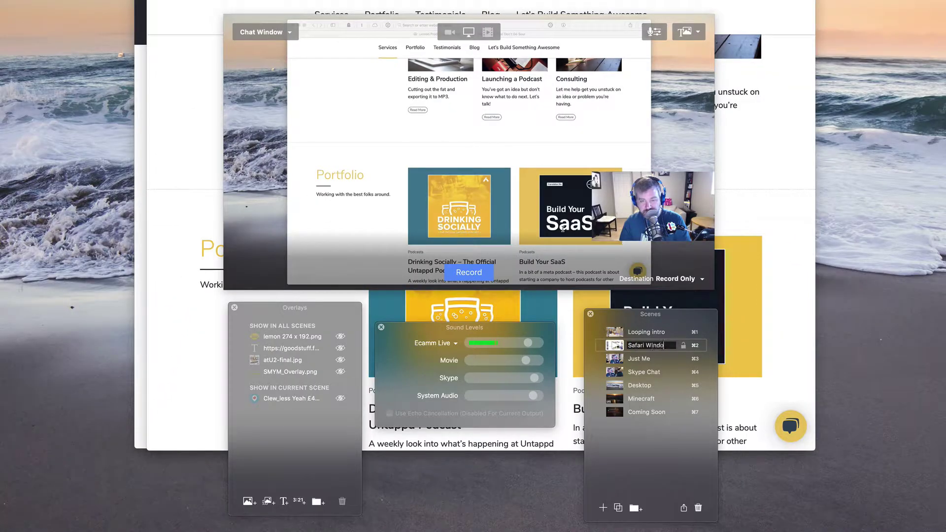
Name the scene 'Safari Window', cycle through Just Me, Skype Chat and Desktop, and end on Safari Window
text(w)
key(Return)
click(639, 359)
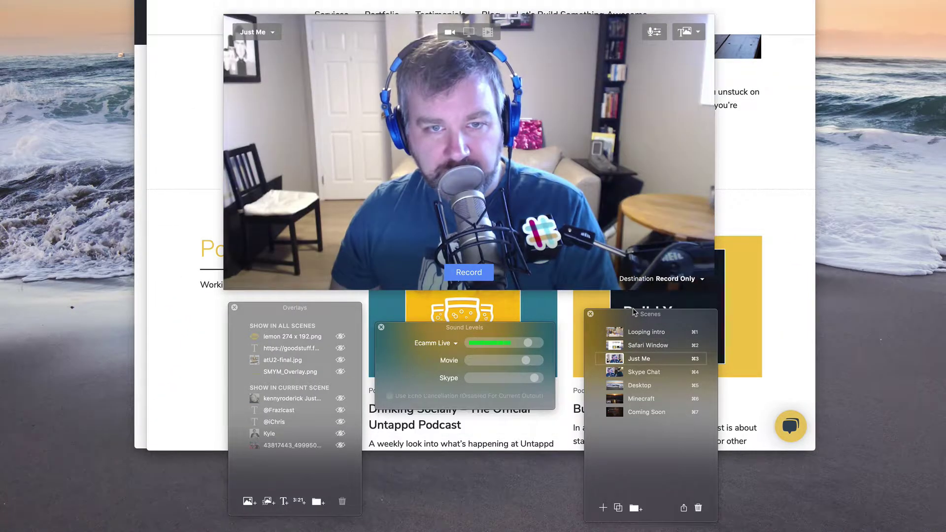
click(694, 371)
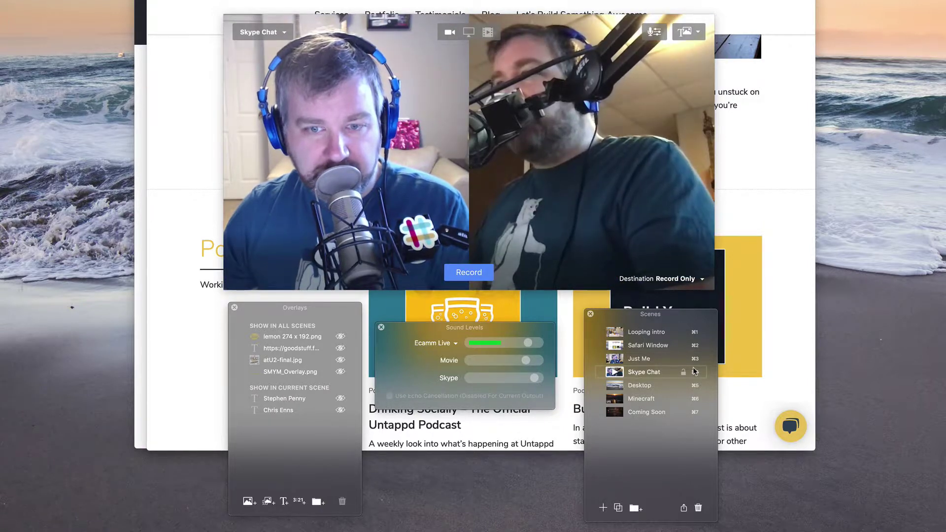
key(super+5)
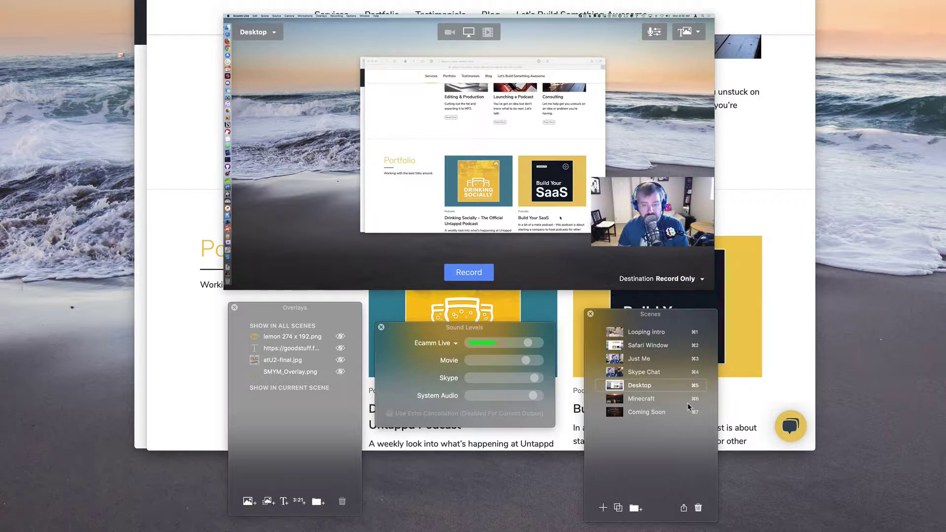
click(648, 346)
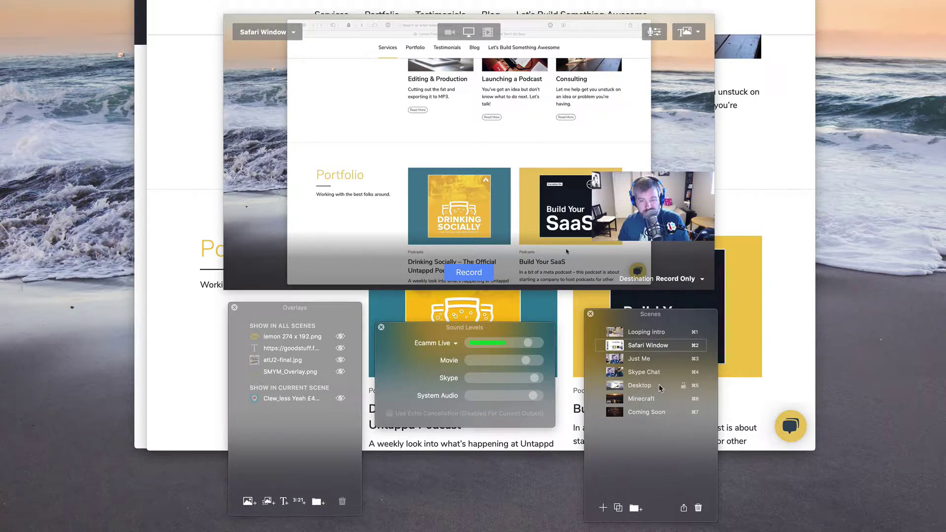
Put the Skype Chat split-screen scene live with Cmd+4 and hide the Safari window
key(super+4)
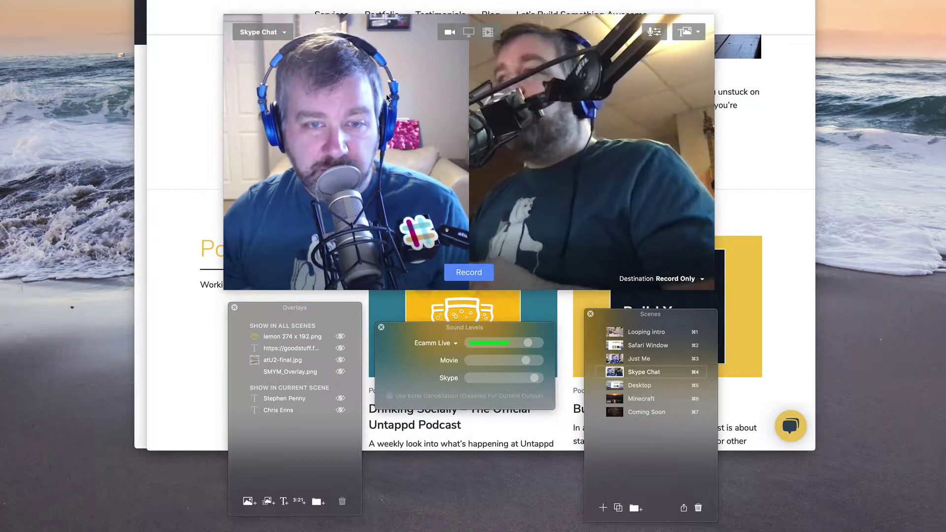
mouse_move(366, 46)
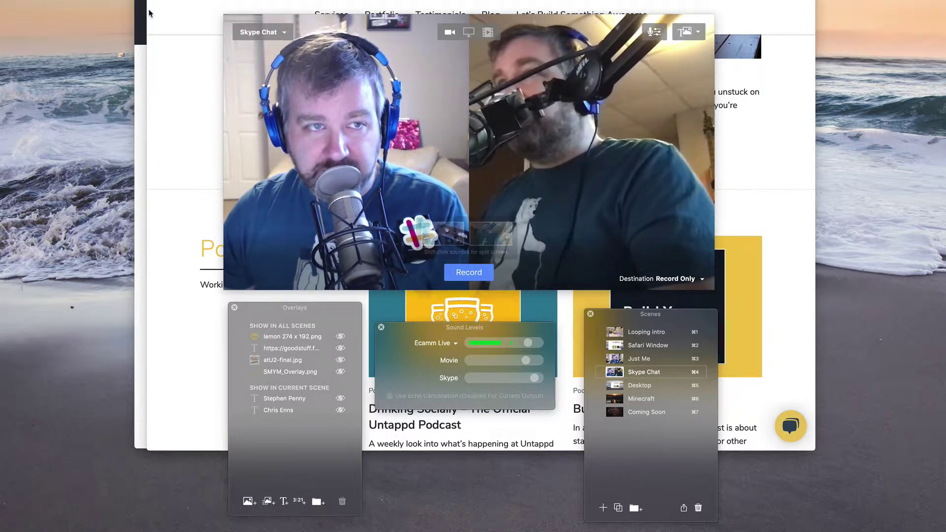
key(super+h)
mouse_move(679, 127)
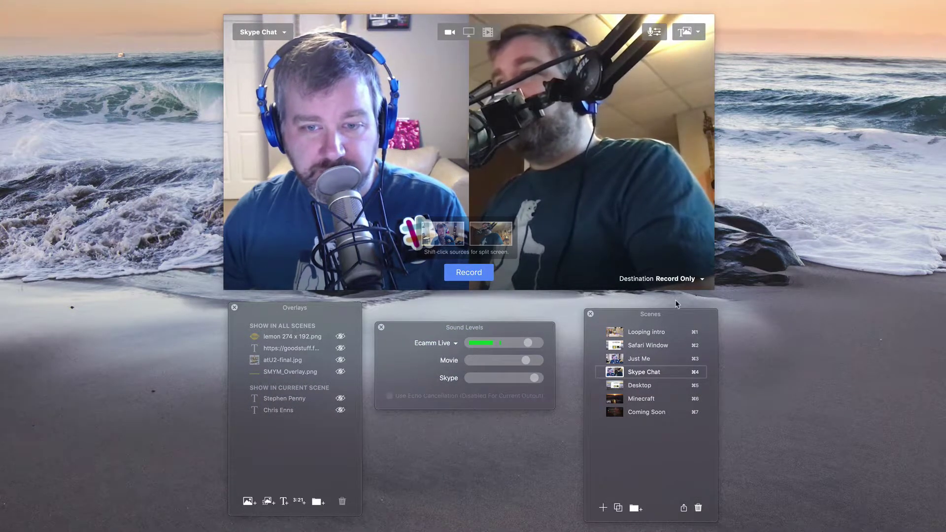
In Skype, try the application-window sharing option, then settle on whole-screen sharing showing the iMac and HP 22bw displays
key(super+Tab)
key(super+Tab)
key(super+Tab)
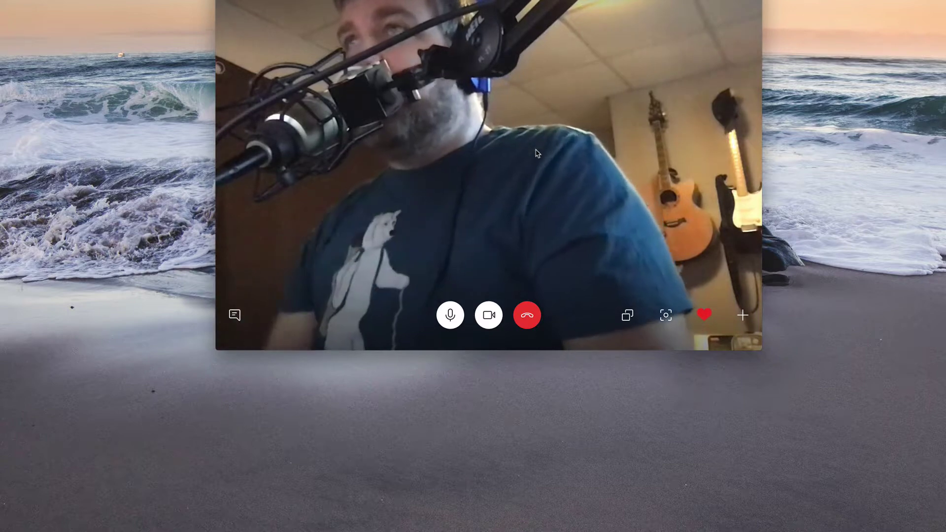
click(628, 315)
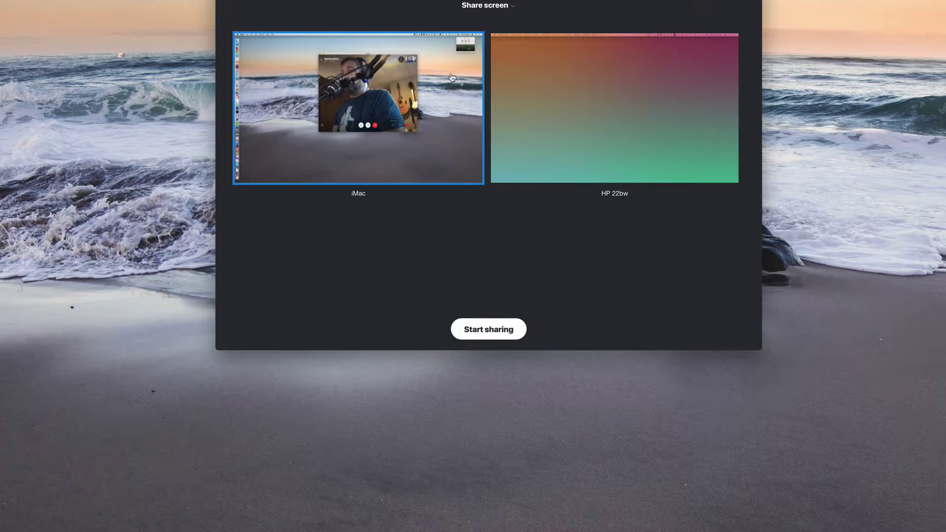
click(507, 7)
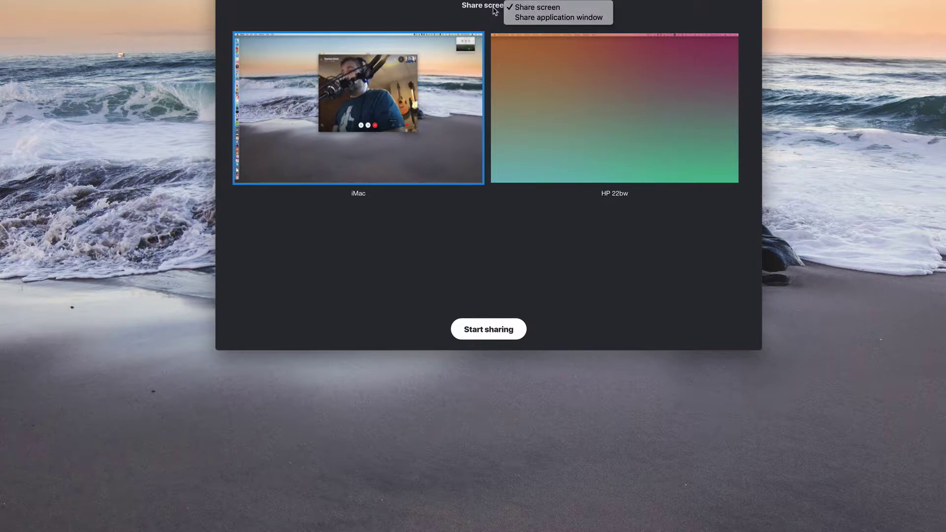
click(538, 20)
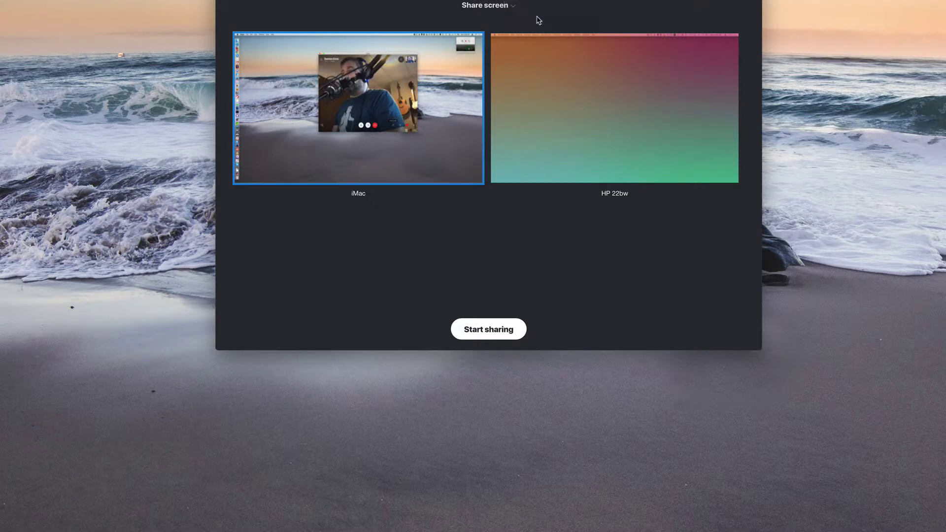
scroll(408, 152, down, 3)
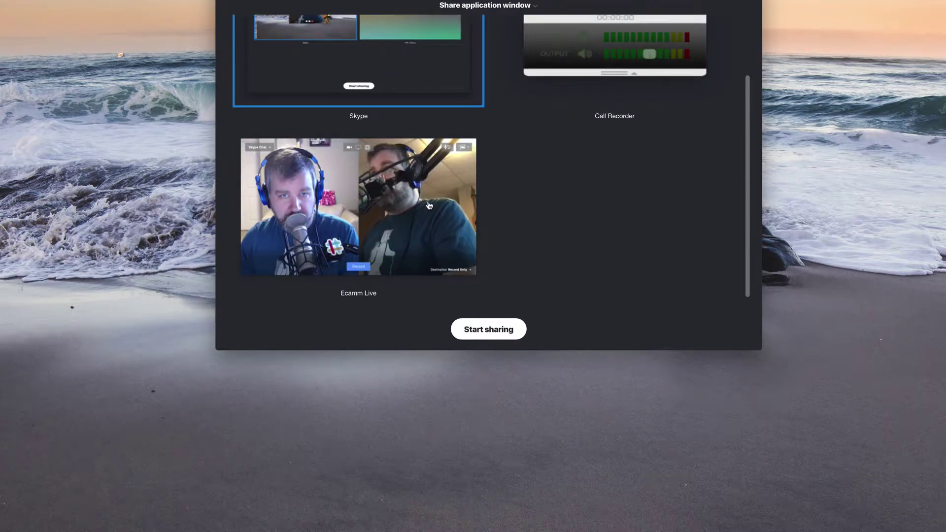
scroll(424, 229, up, 3)
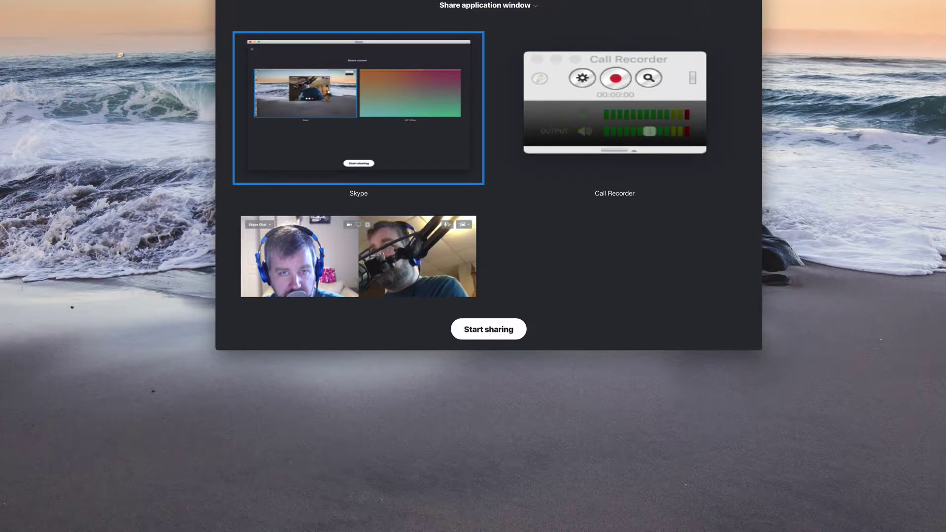
key(Escape)
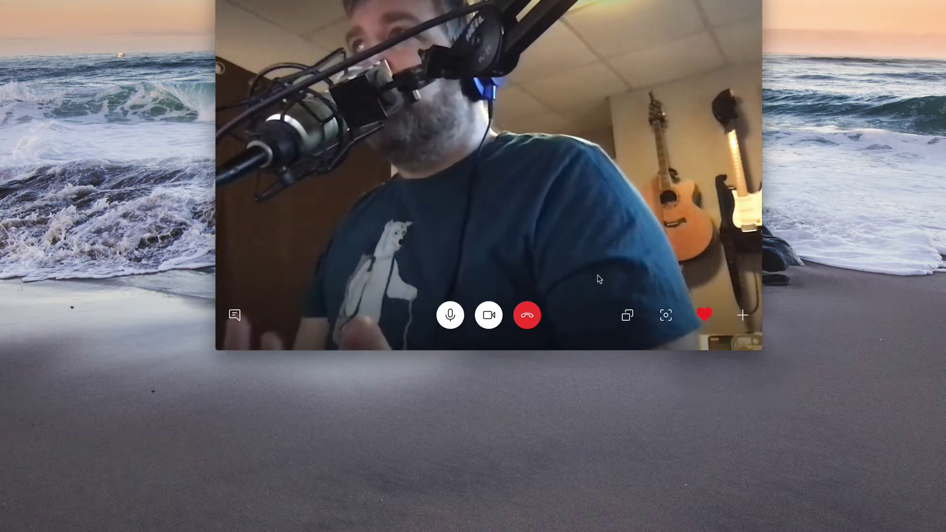
click(627, 316)
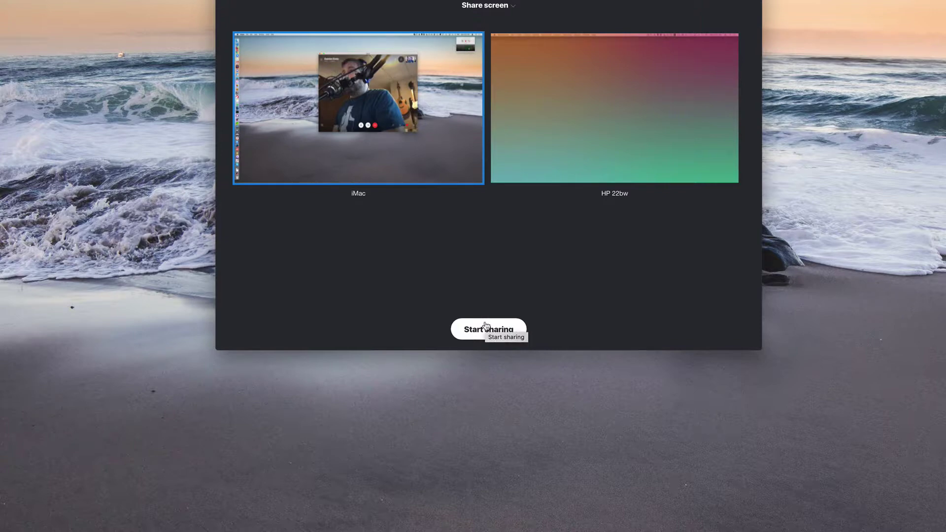
Start sharing the iMac screen with the Skype guest and switch back to Ecamm Live
click(499, 332)
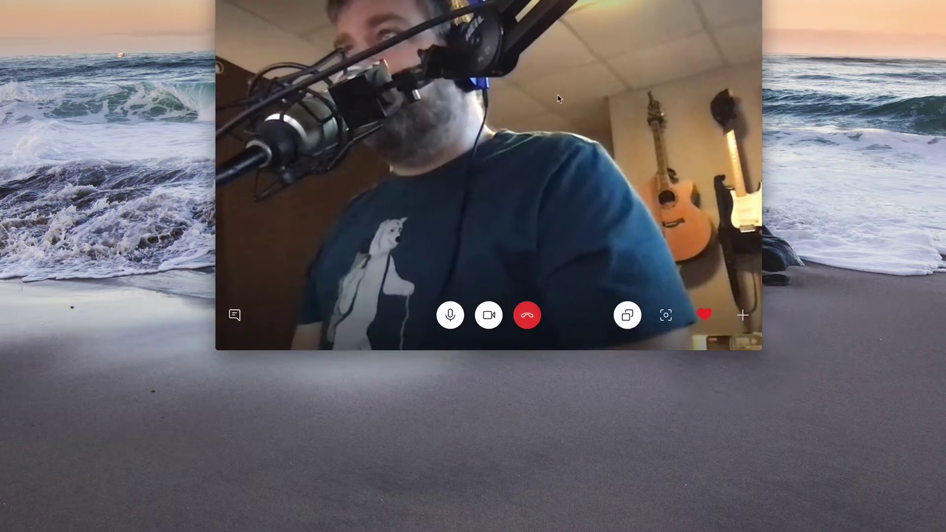
key(super+Tab)
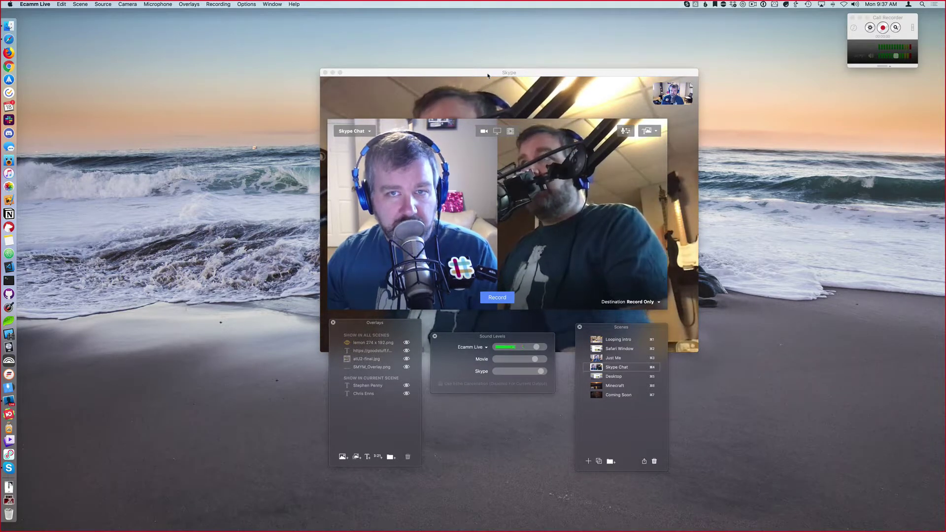
Nudge the Skype call window right, then step through Cmd+3, Cmd+4 and Cmd+5 to the Desktop scene
drag(532, 115, 551, 114)
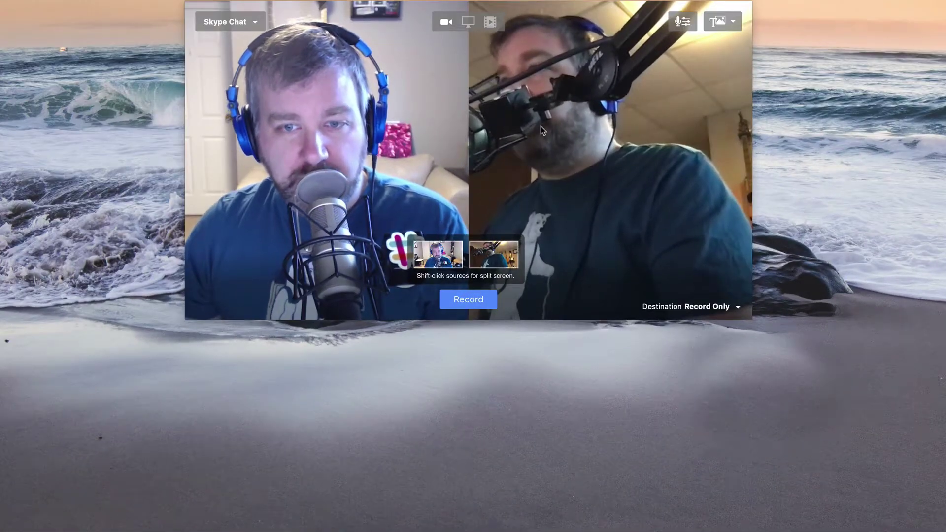
click(590, 186)
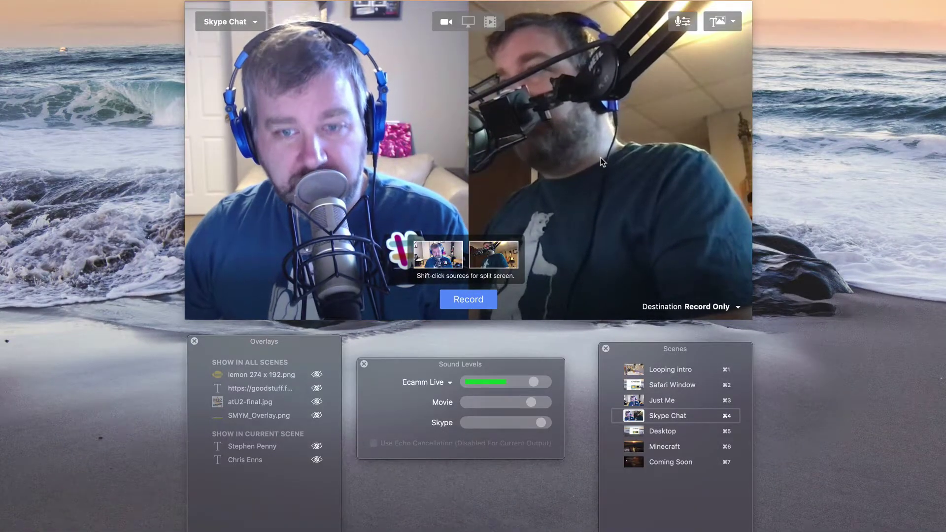
key(super+3)
key(super+4)
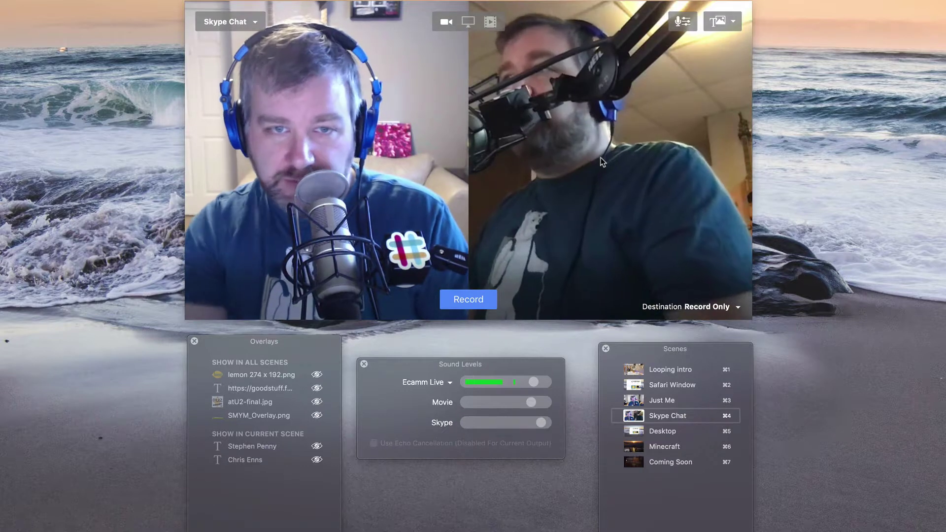
key(super+5)
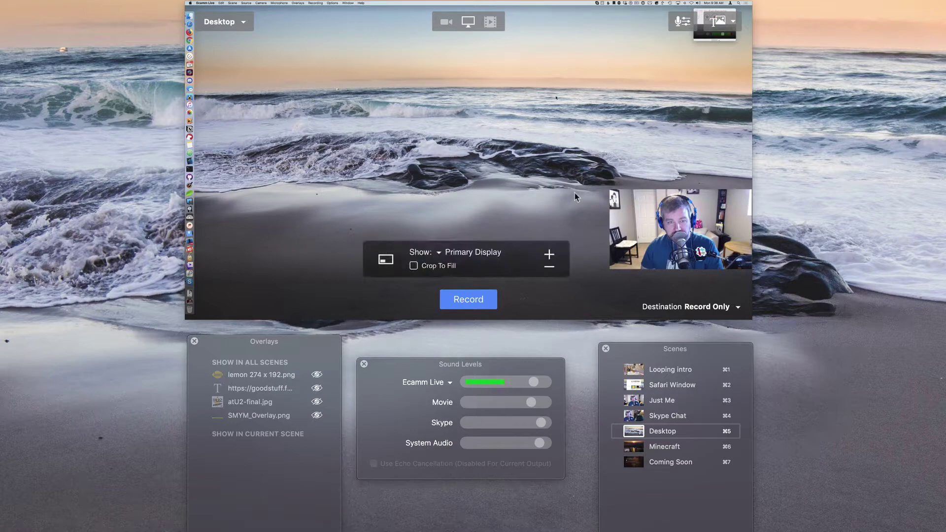
Minimise the Skype call window and bring Ecamm Live back to the front
key(super+Tab)
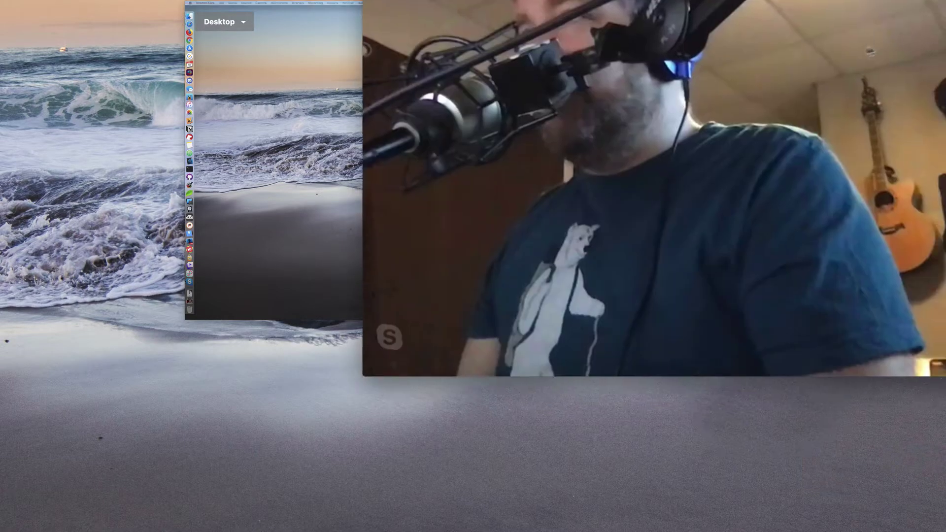
key(super+Tab)
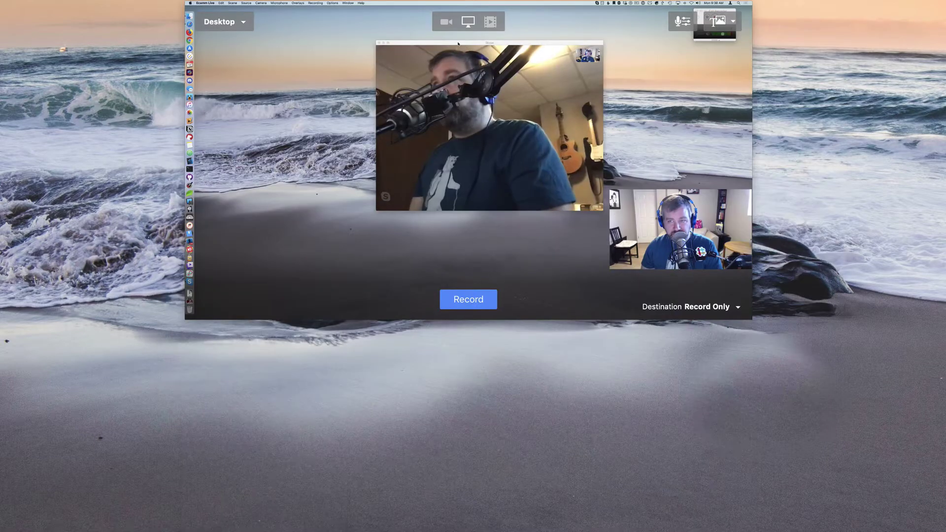
click(458, 43)
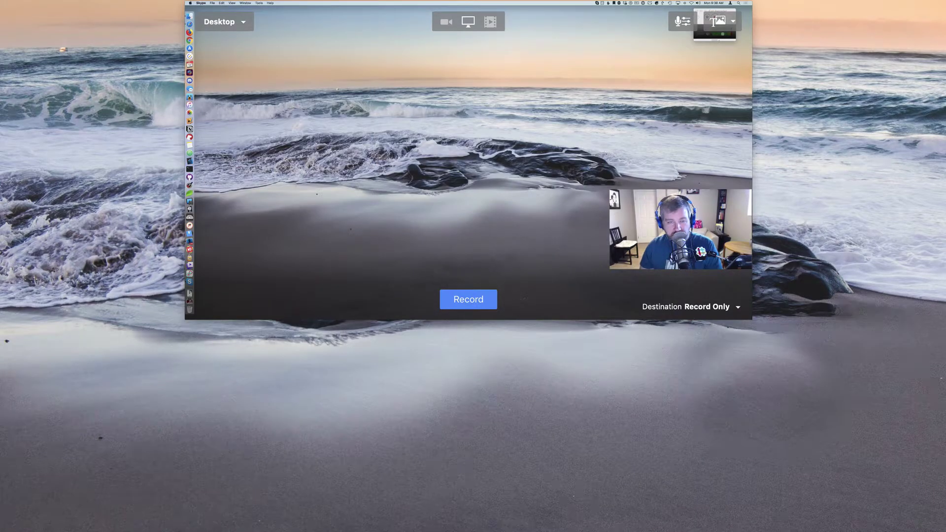
key(super+Tab)
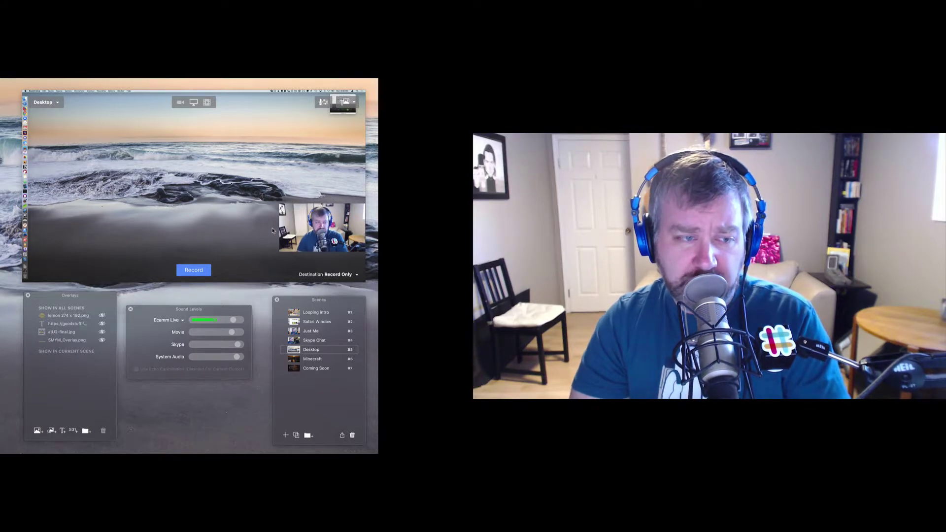
Hide Ecamm Live with Cmd+H to reveal the 'Screen Shot 2019-02-18 at 9.39.37 AM' comments screenshot
key(super+h)
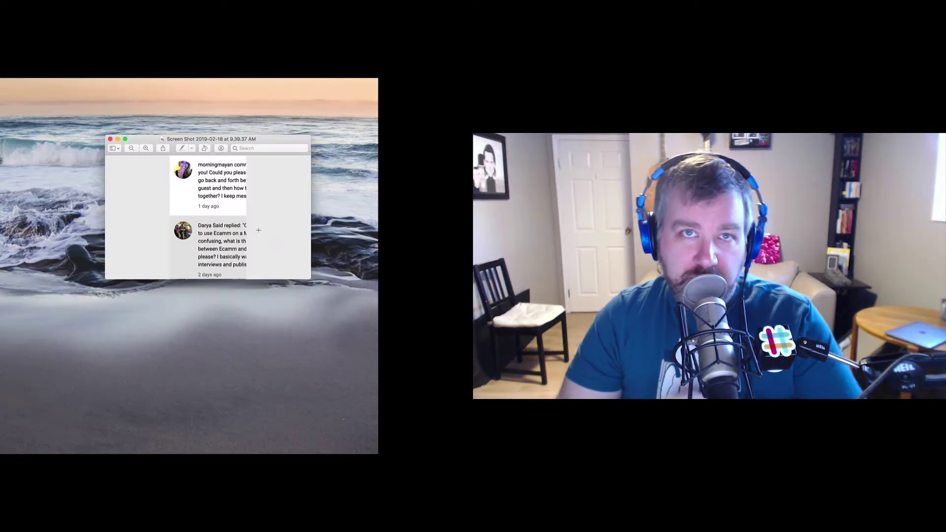